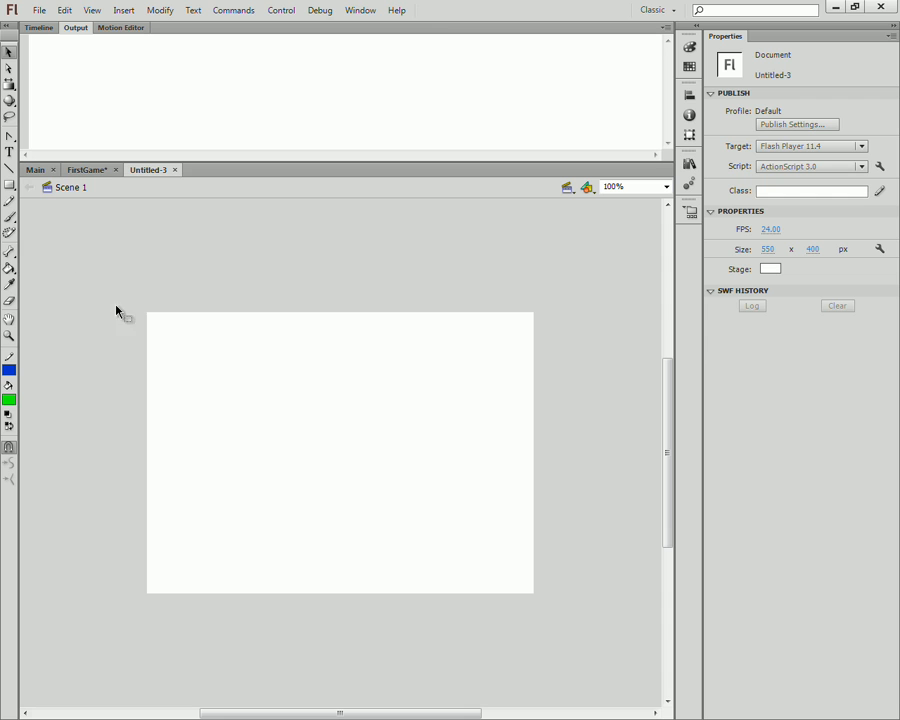
Step: Paint a dense green freehand scribble over the left part of the stage with the Brush tool
click(9, 268)
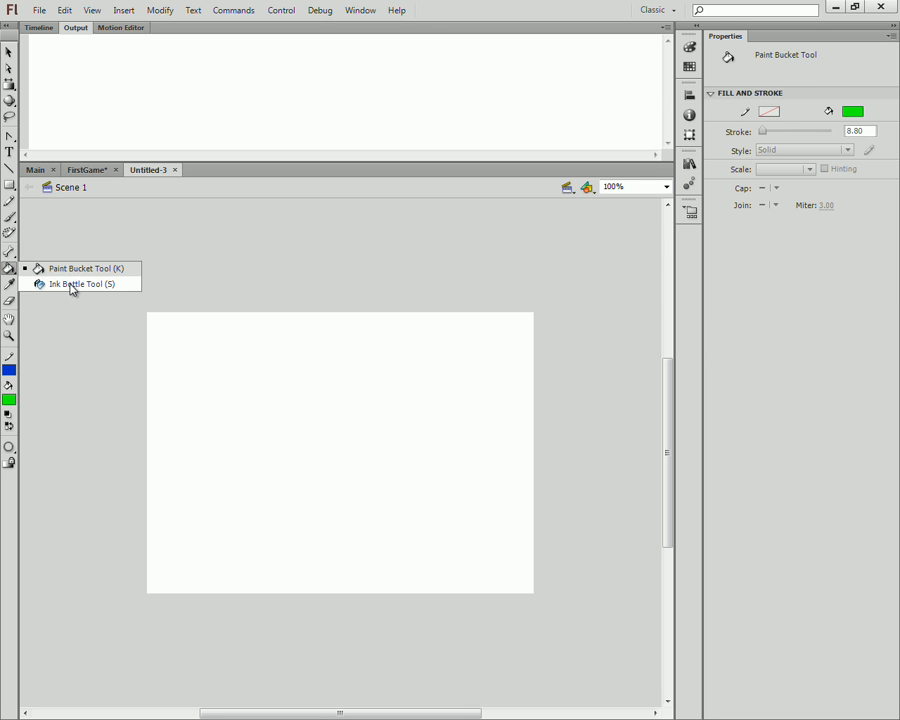
click(106, 370)
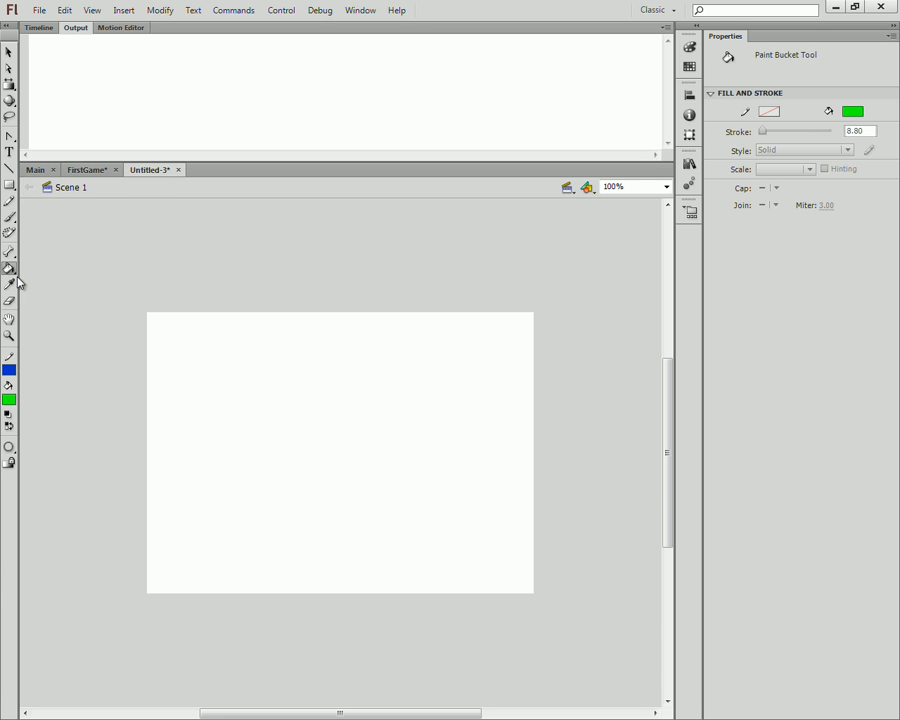
click(9, 216)
mouse_move(168, 318)
mouse_down()
mouse_move(148, 343)
mouse_move(197, 385)
mouse_move(194, 425)
mouse_move(227, 512)
mouse_move(212, 566)
mouse_move(194, 533)
mouse_move(225, 456)
mouse_move(228, 317)
mouse_move(279, 324)
mouse_move(319, 416)
mouse_move(327, 462)
mouse_move(205, 562)
mouse_move(220, 595)
mouse_move(266, 409)
mouse_move(249, 347)
mouse_move(352, 401)
mouse_move(378, 500)
mouse_move(266, 571)
mouse_move(278, 529)
mouse_up()
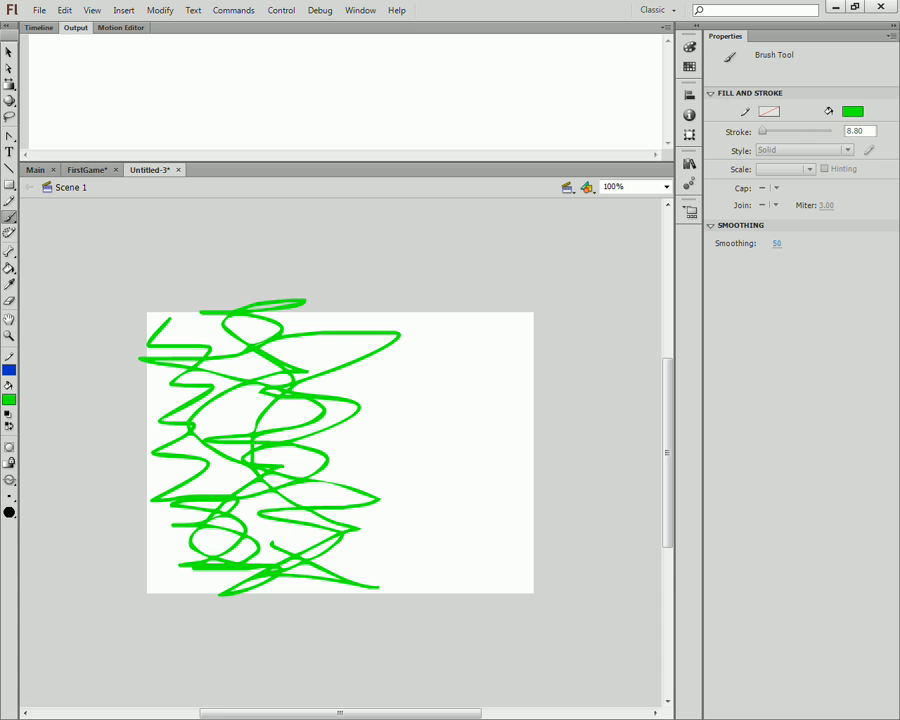
Step: Draw two wavy blue lines with the Pencil tool down the right part of the stage, crossing each other
click(9, 216)
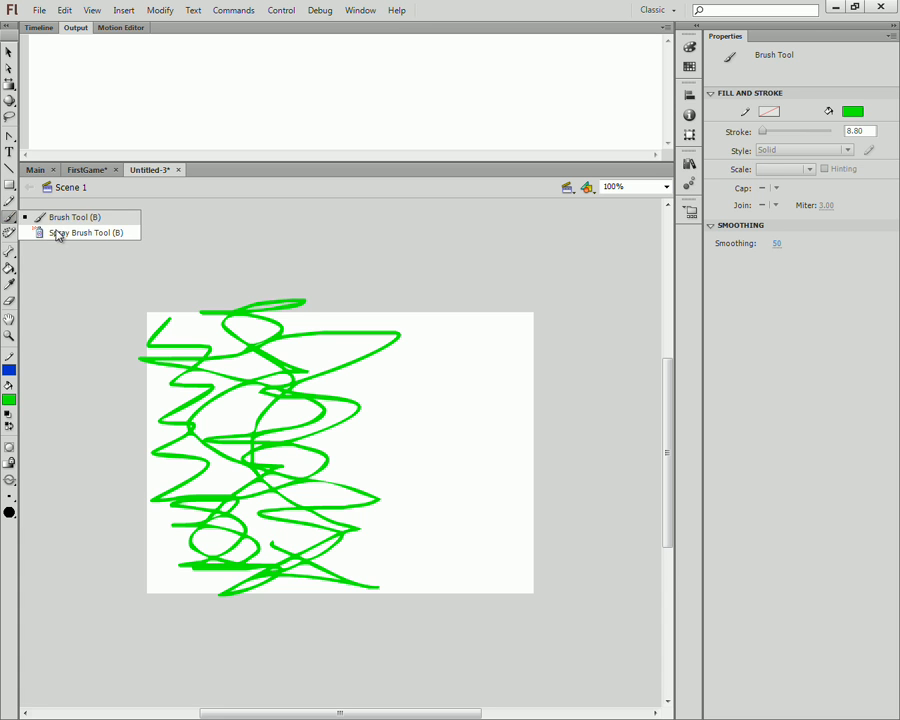
click(9, 200)
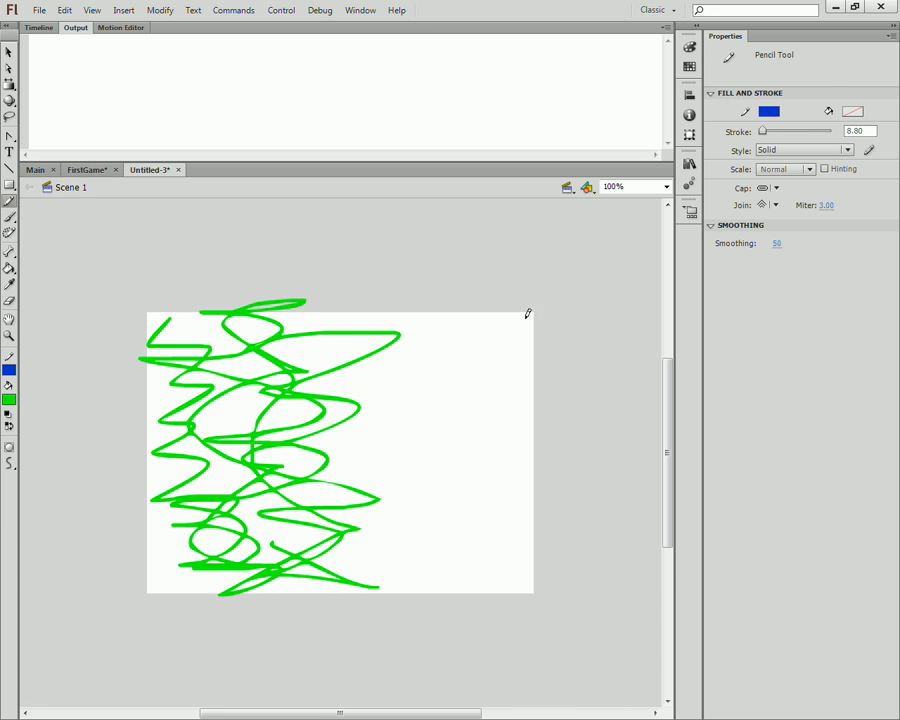
mouse_move(471, 297)
mouse_down()
mouse_move(451, 365)
mouse_move(504, 447)
mouse_move(532, 572)
mouse_up()
mouse_move(416, 310)
mouse_down()
mouse_move(406, 452)
mouse_move(458, 612)
mouse_up()
Step: Set the pencil's stroke style to Dashed and draw a zigzag line down along the stage's right edge
click(800, 150)
click(798, 184)
click(800, 150)
click(798, 193)
click(800, 150)
click(798, 193)
mouse_move(521, 302)
mouse_down()
mouse_move(553, 333)
mouse_move(586, 496)
mouse_up()
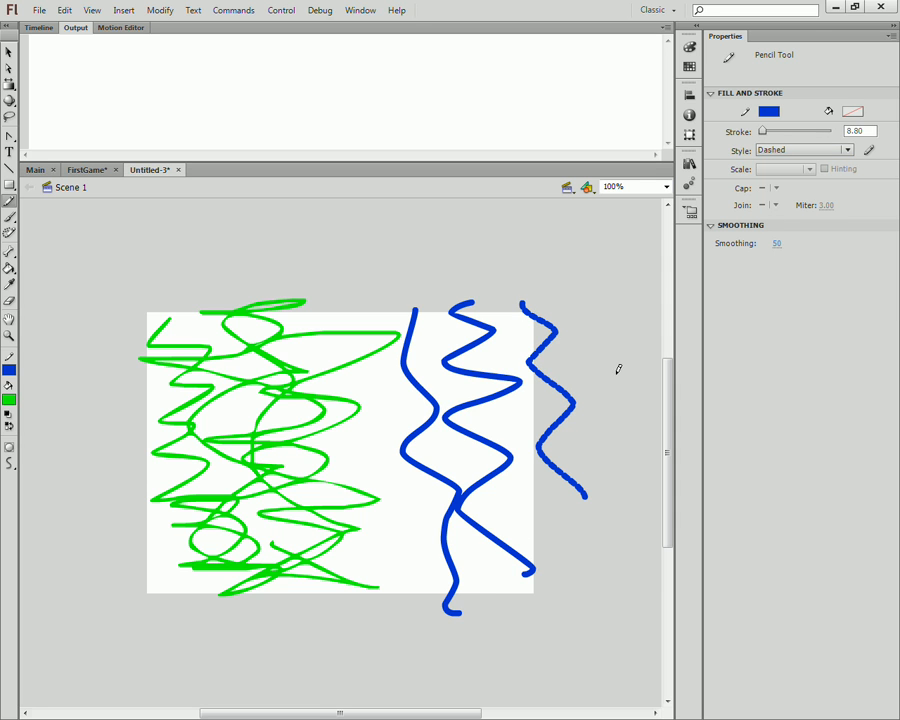
Step: Set the stroke size to 5 and draw a dashed curve off the stage's lower-right corner
drag(874, 131, 737, 135)
text(5)
key(Return)
drag(490, 640, 620, 525)
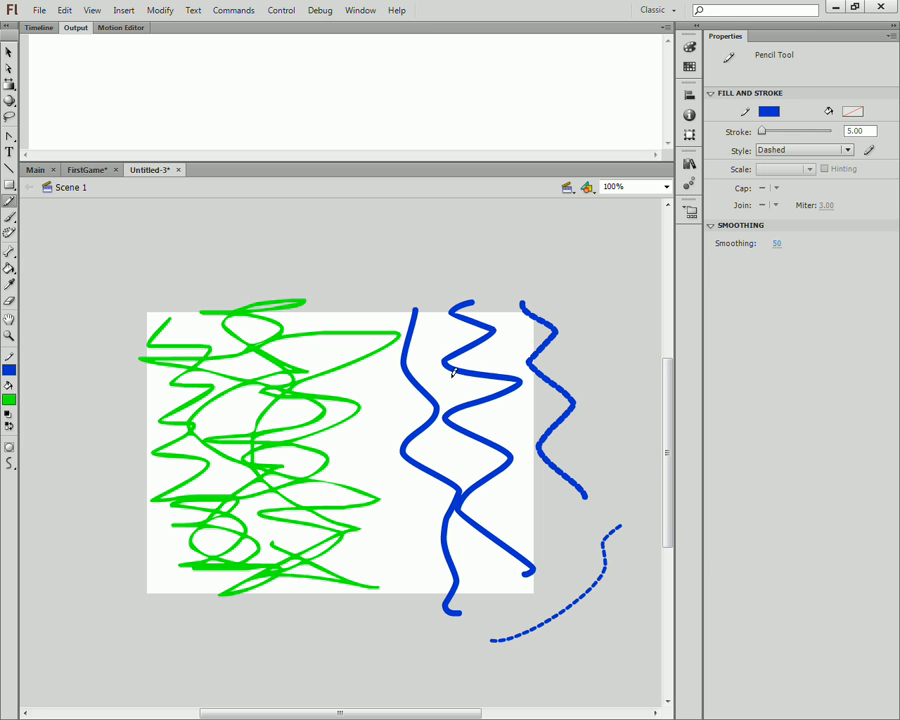
Step: Draw a small green square with a solid blue outline above the stage's upper-left corner
click(8, 90)
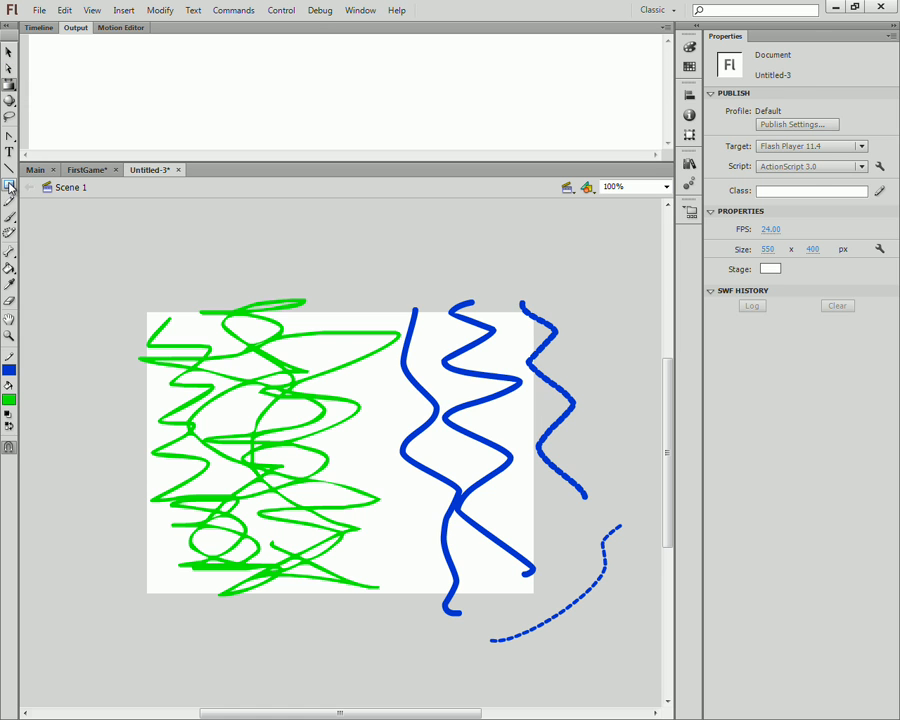
click(9, 184)
click(815, 150)
click(790, 177)
mouse_move(112, 222)
mouse_down()
mouse_move(196, 305)
mouse_move(171, 263)
mouse_up()
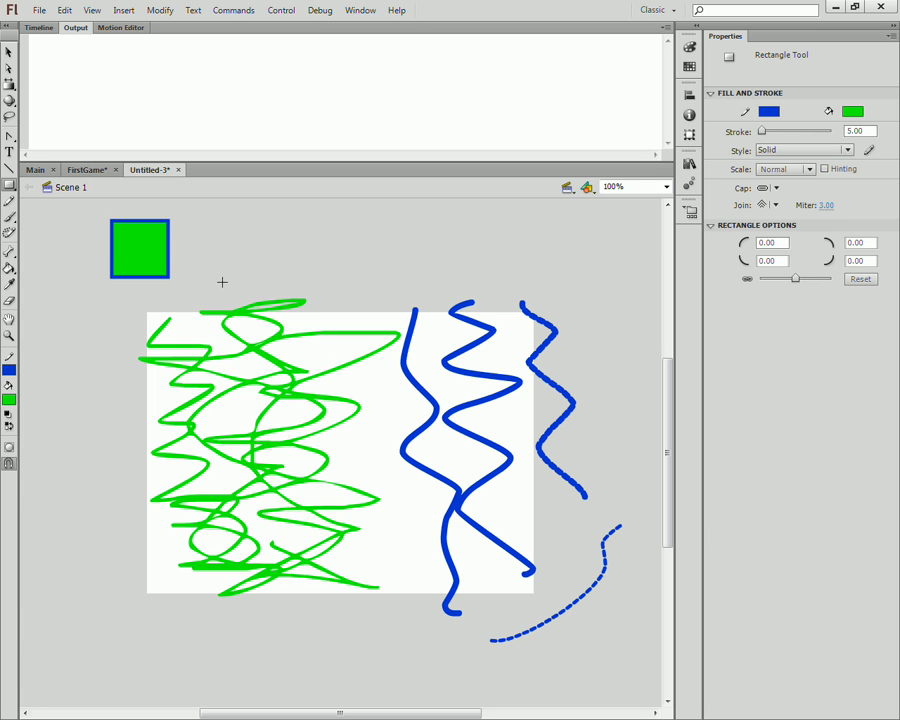
Step: Fill the green square with red using the Paint Bucket and undo the fill
click(9, 269)
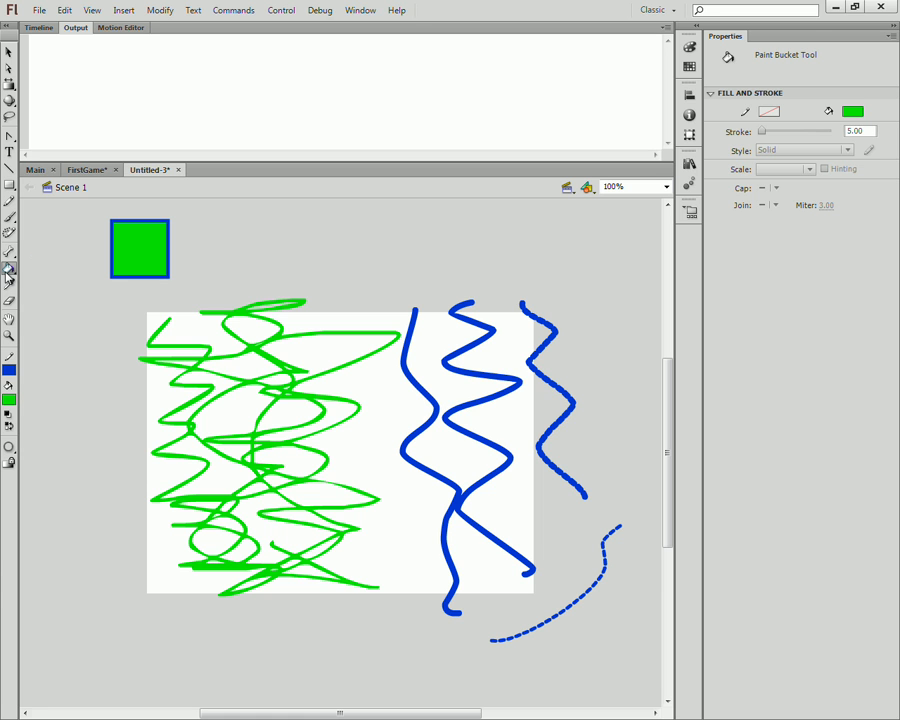
click(9, 400)
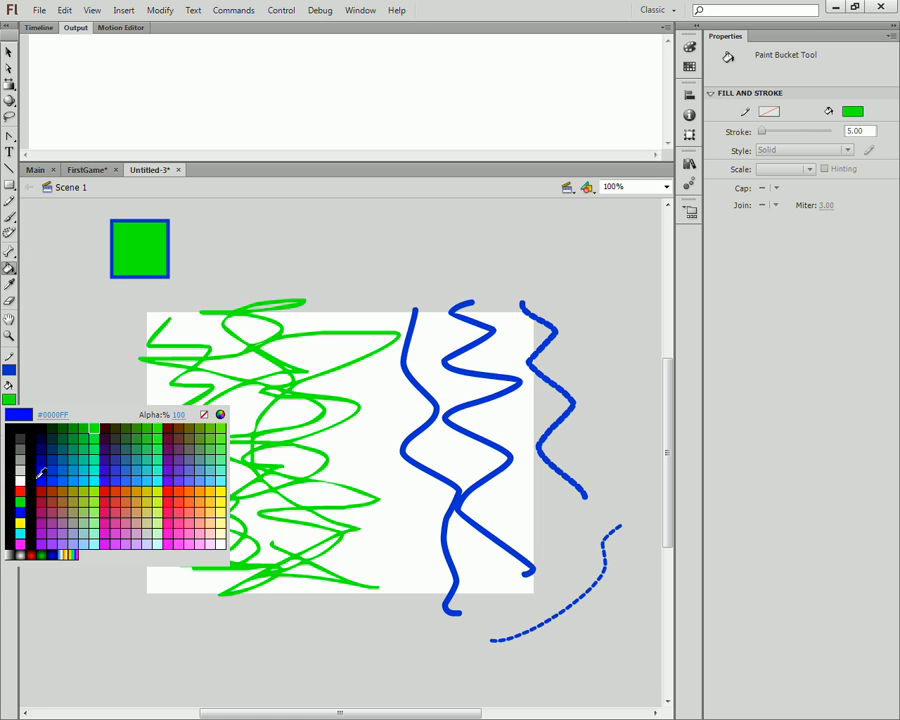
click(14, 497)
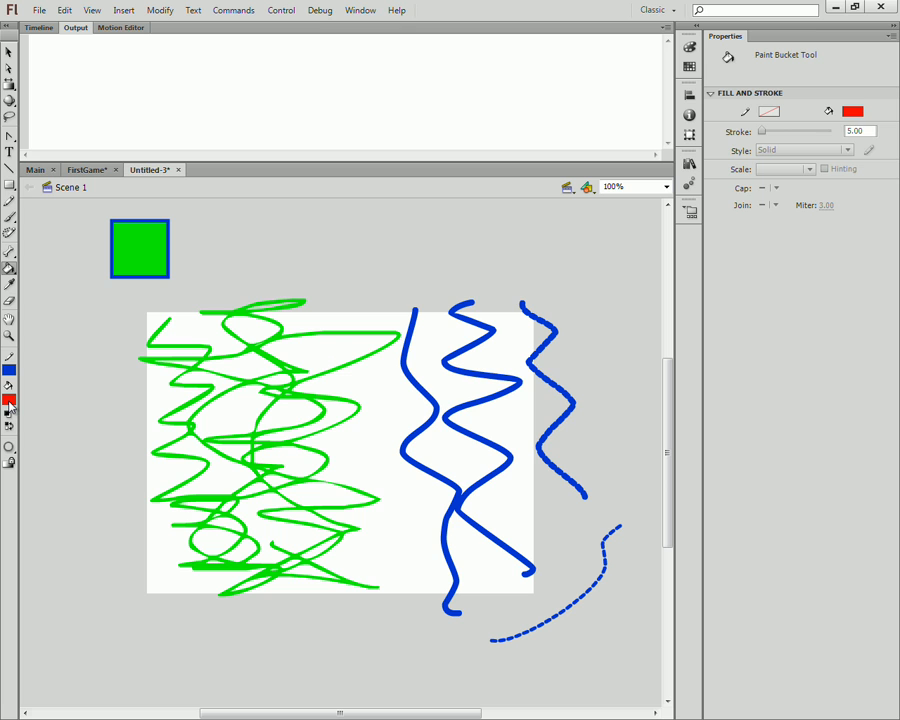
click(9, 268)
click(40, 265)
click(137, 250)
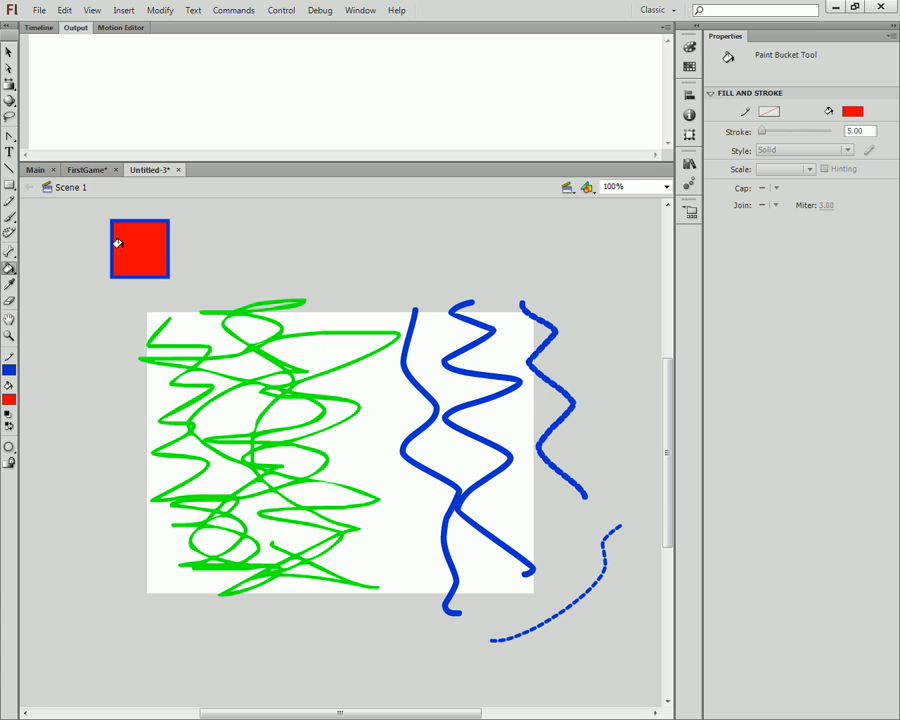
key(ctrl+z)
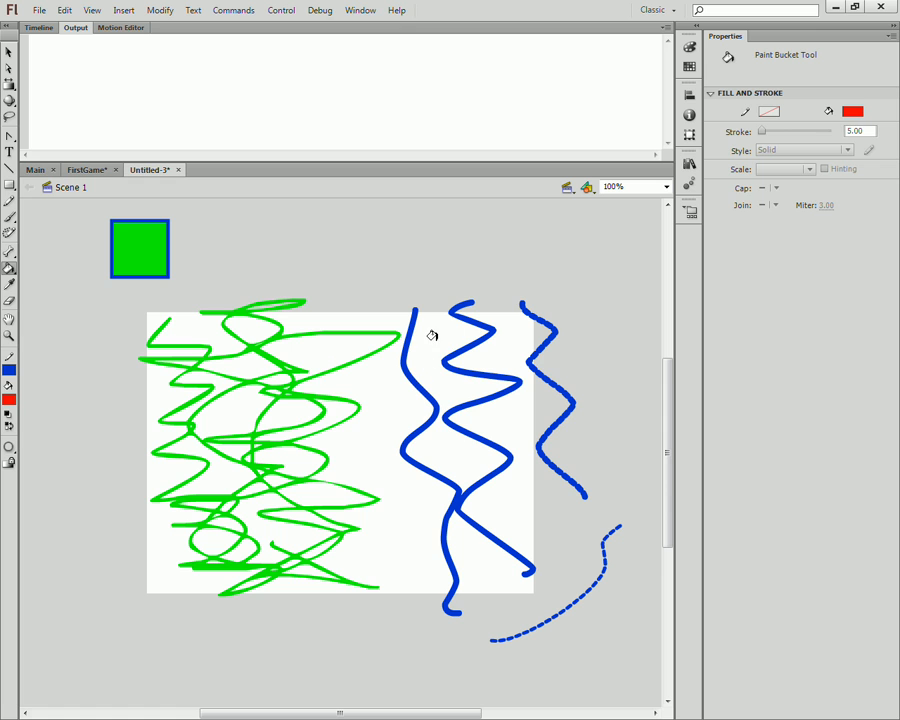
Step: Try filling various enclosed areas of the green scribble with red, undoing each fill
click(301, 356)
key(ctrl+z)
click(236, 414)
key(ctrl+z)
click(295, 414)
key(ctrl+z)
click(241, 358)
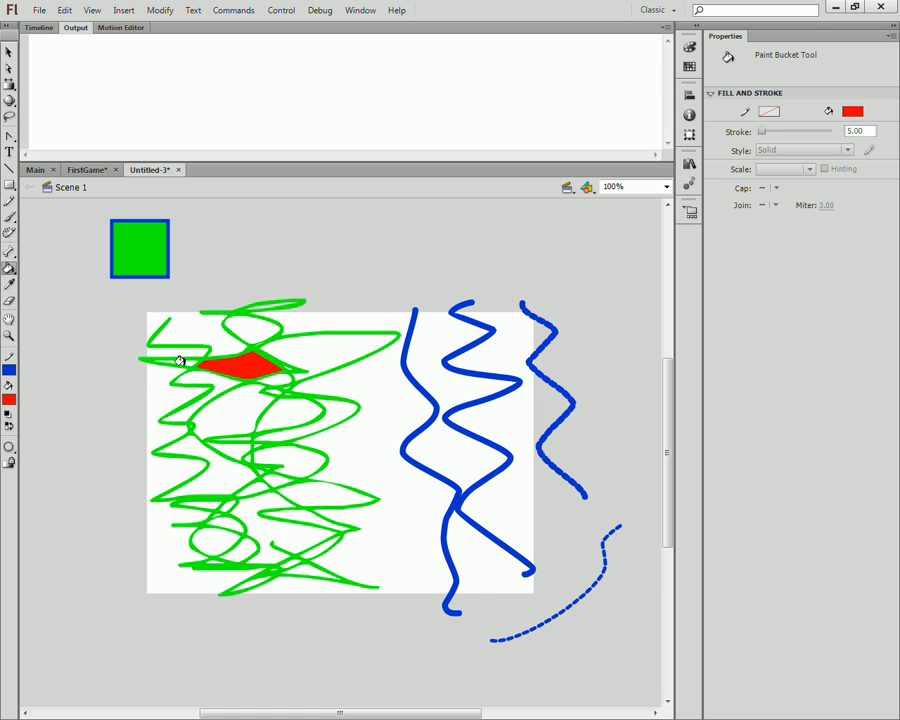
key(ctrl+z)
click(300, 368)
key(ctrl+z)
click(203, 455)
key(ctrl+z)
click(268, 463)
key(ctrl+z)
Step: Change the fill to the black-and-white radial gradient and fill several enclosed areas of the green scribble with it
click(9, 400)
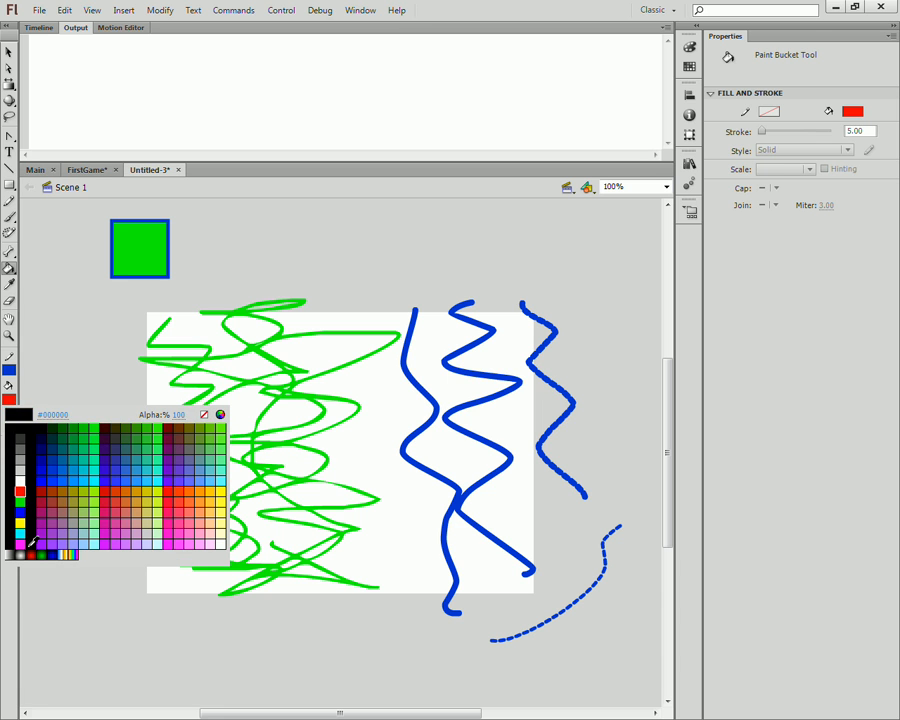
click(18, 386)
click(228, 417)
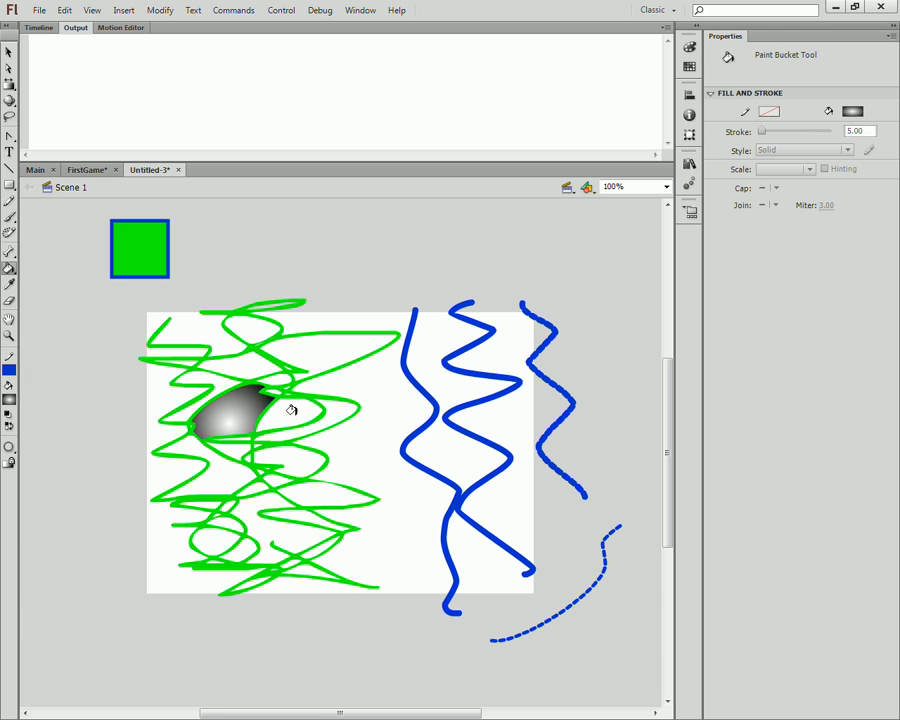
click(291, 410)
click(330, 356)
click(255, 358)
click(247, 322)
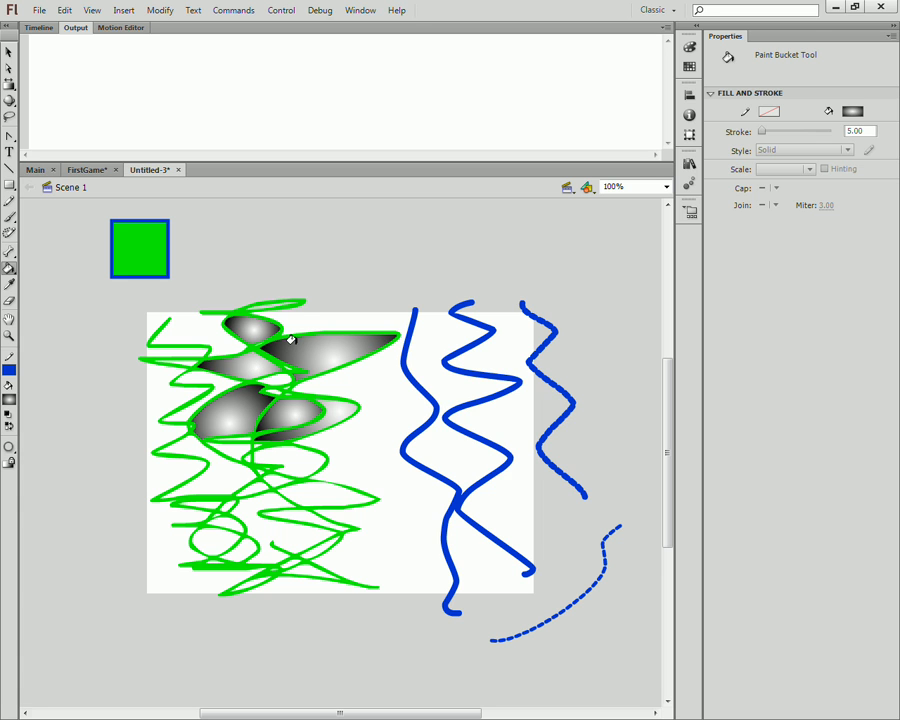
click(211, 478)
click(256, 503)
click(304, 489)
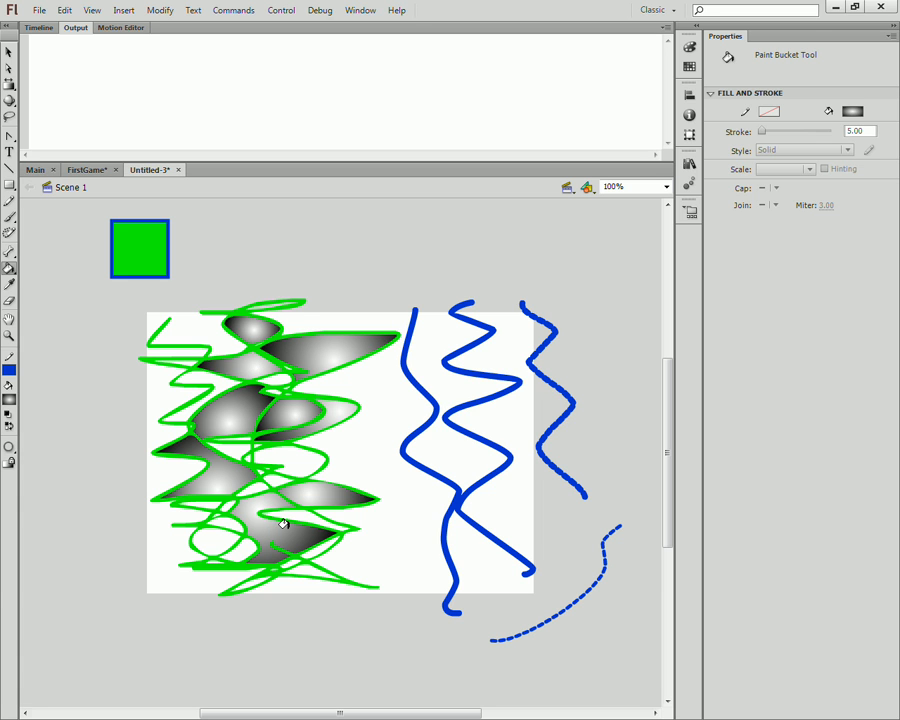
Step: Undo all the gradient fills inside the green scribble
key(ctrl+z)
key(ctrl+z)
key(ctrl+z)
key(ctrl+z)
key(ctrl+z)
key(ctrl+z)
key(ctrl+z)
key(ctrl+z)
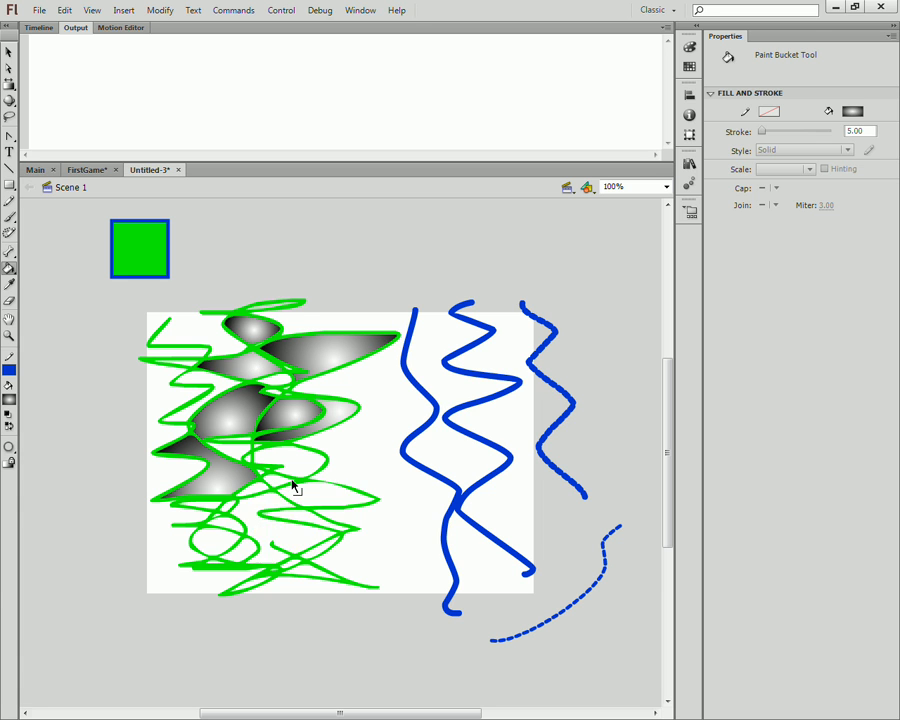
key(ctrl+z)
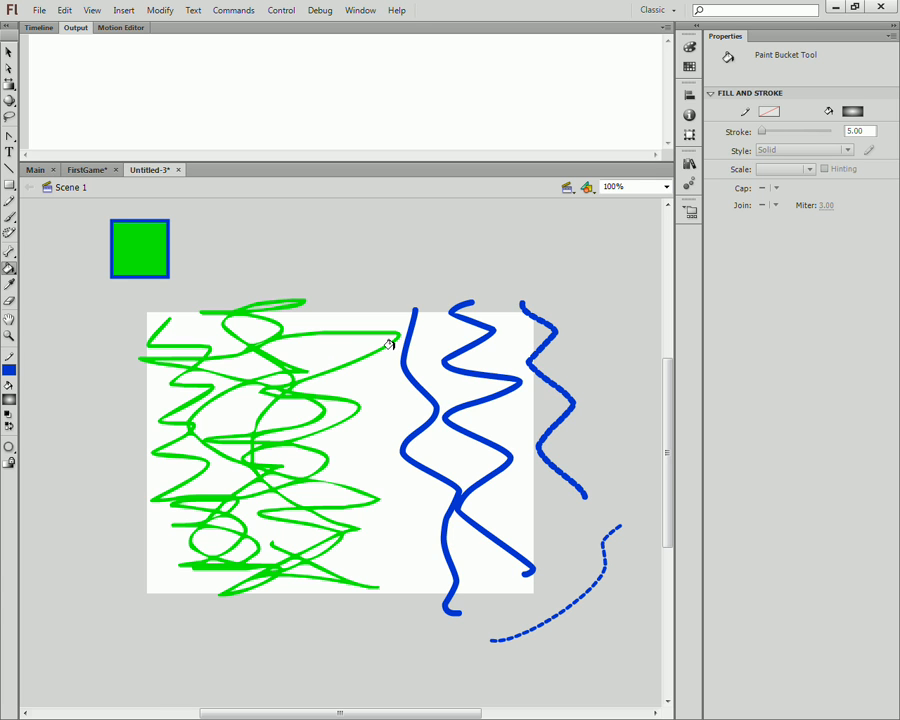
Step: Apply the radial gradient to the green scribble's own brush strokes and undo it
click(245, 343)
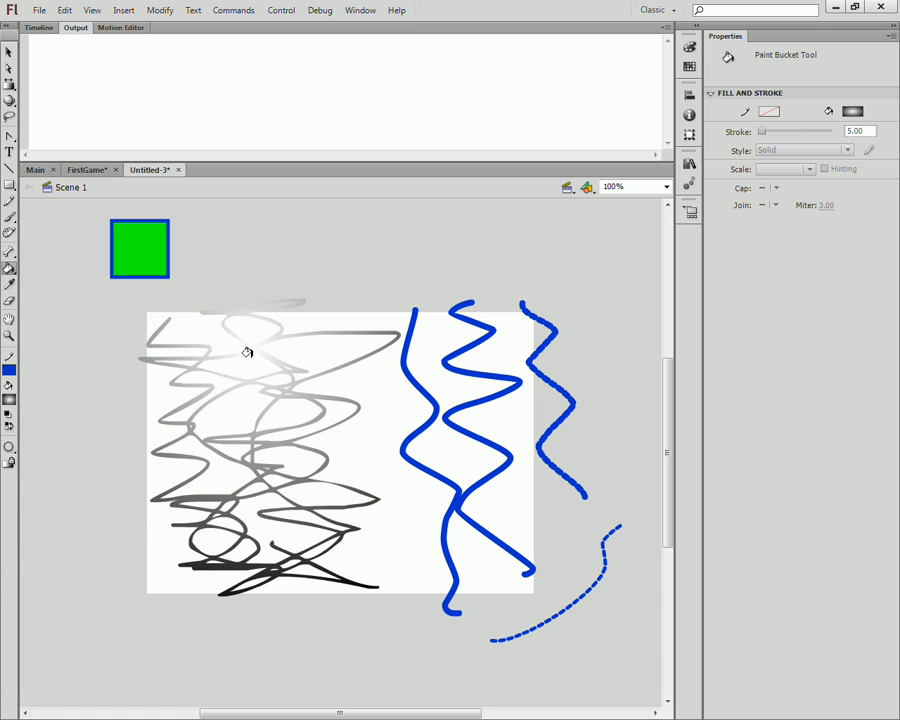
key(ctrl+z)
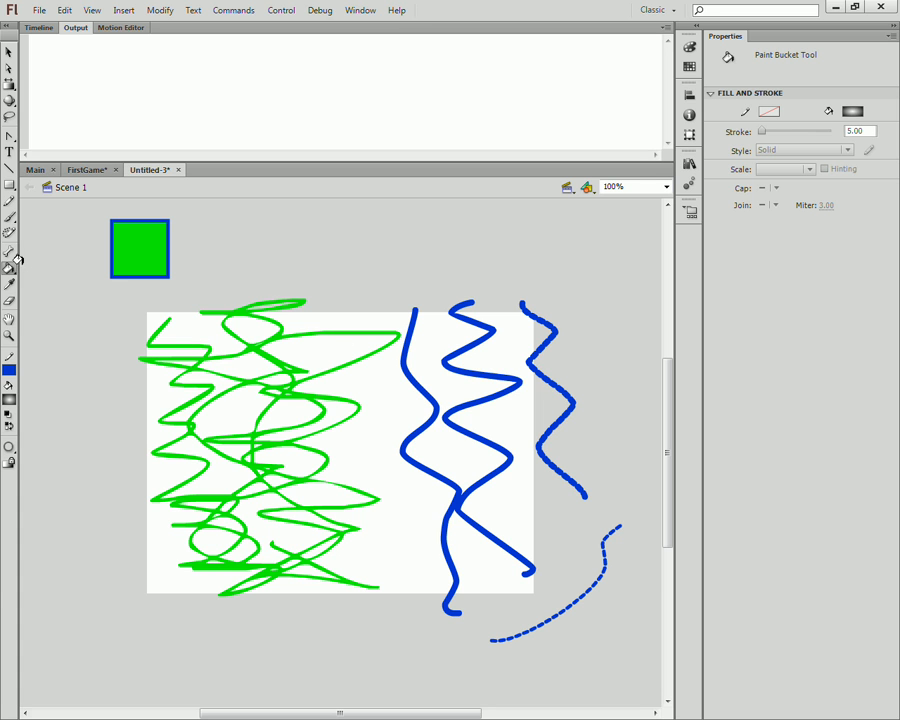
Step: Draw two thin solid horizontal pencil lines across the blue curves, at the upper and lower ends of their diamond-shaped gap
click(10, 201)
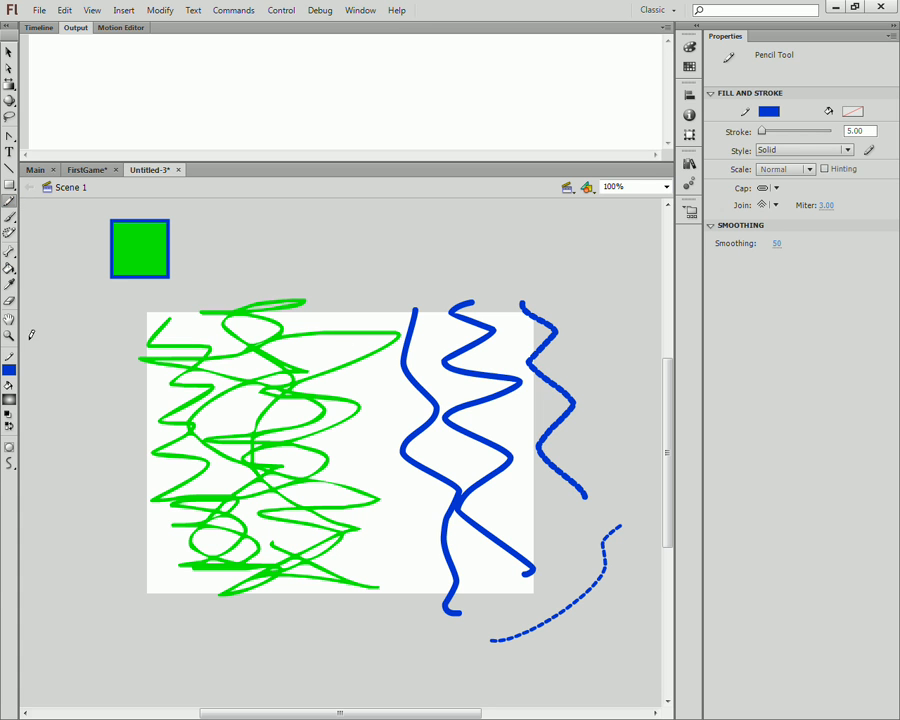
click(790, 149)
click(786, 177)
mouse_move(397, 407)
mouse_down()
mouse_move(482, 406)
mouse_move(508, 426)
mouse_up()
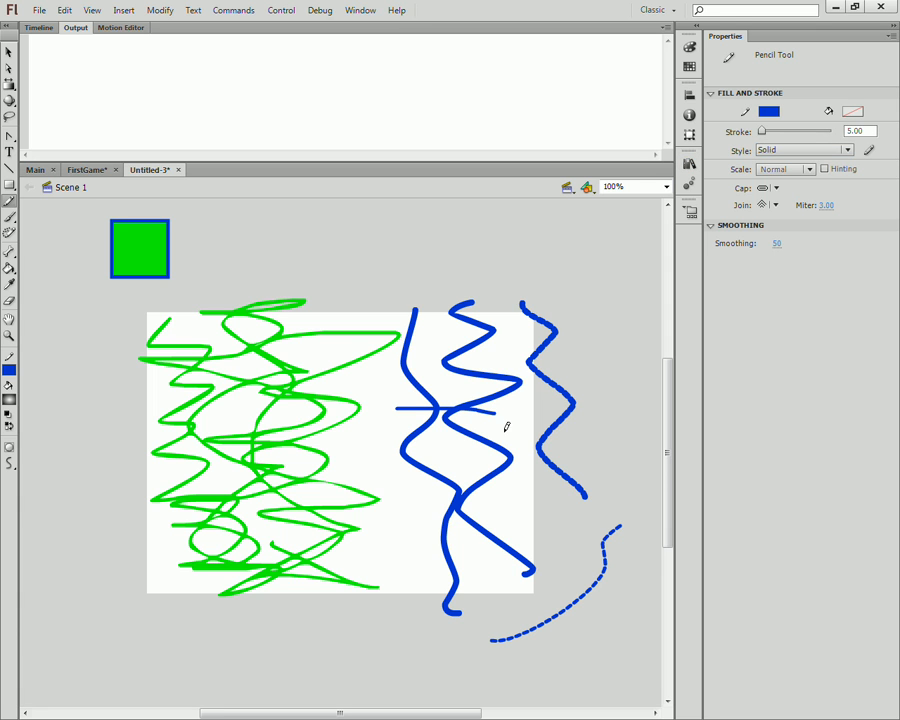
click(11, 268)
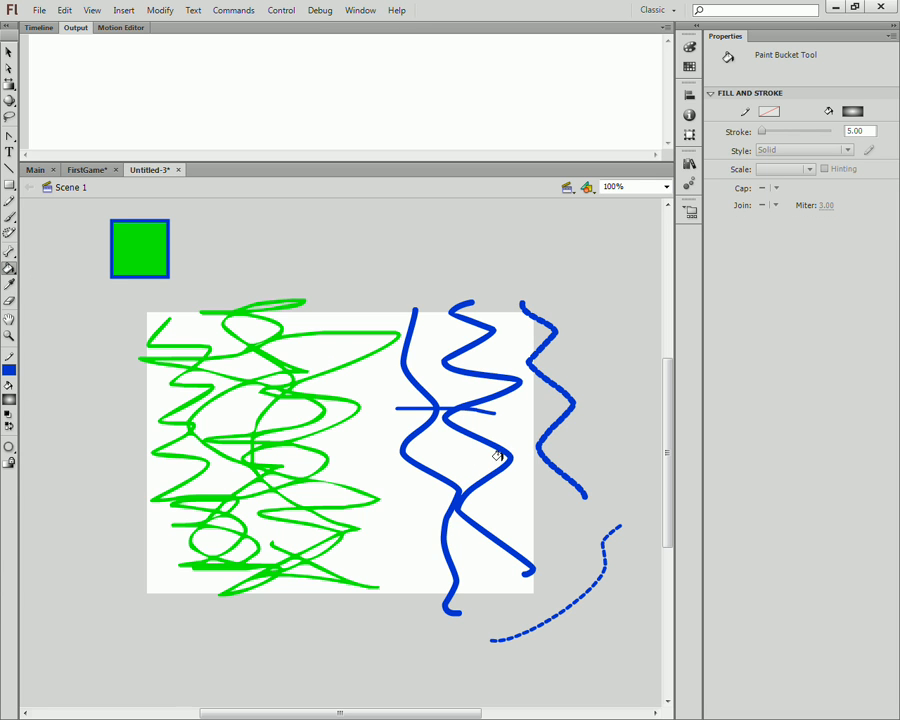
click(9, 216)
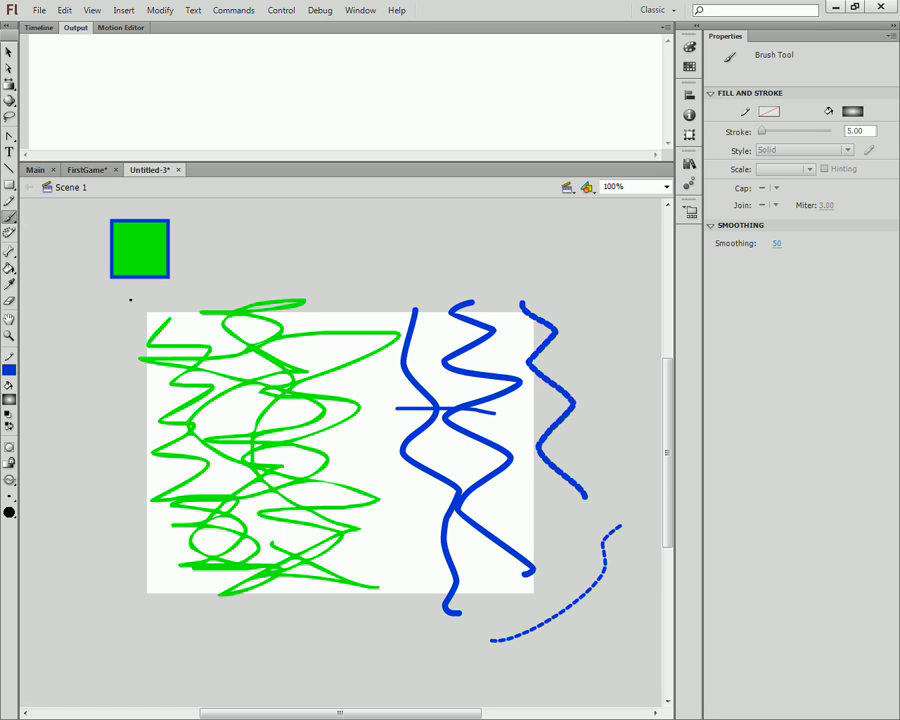
click(9, 200)
drag(420, 502, 521, 505)
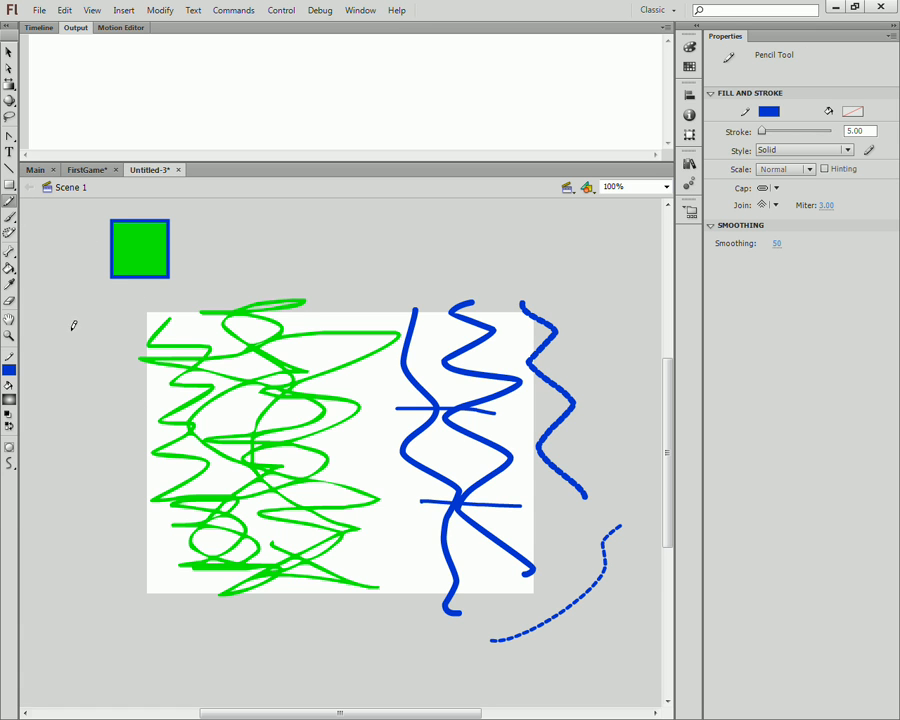
Step: Try the gradient fill at two different points inside the diamond between the blue curves, undoing each fill
click(9, 268)
click(456, 461)
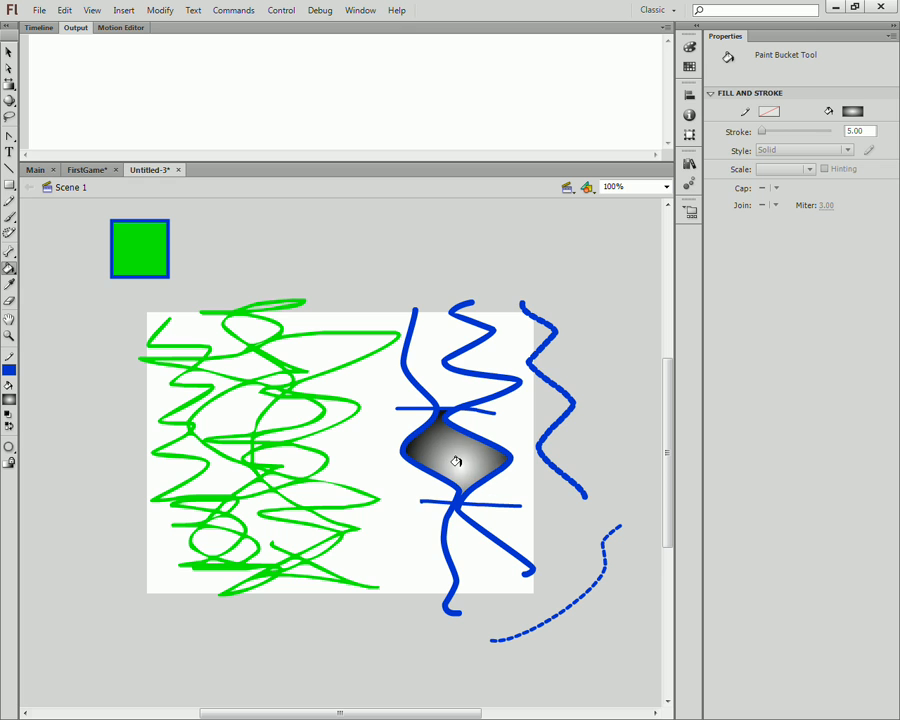
key(ctrl+z)
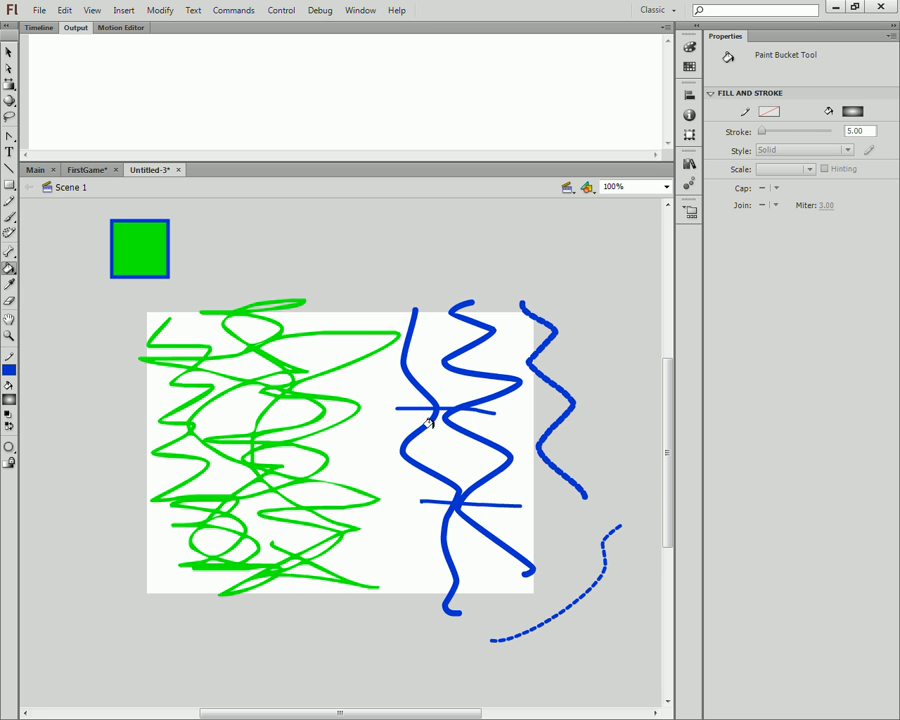
click(437, 446)
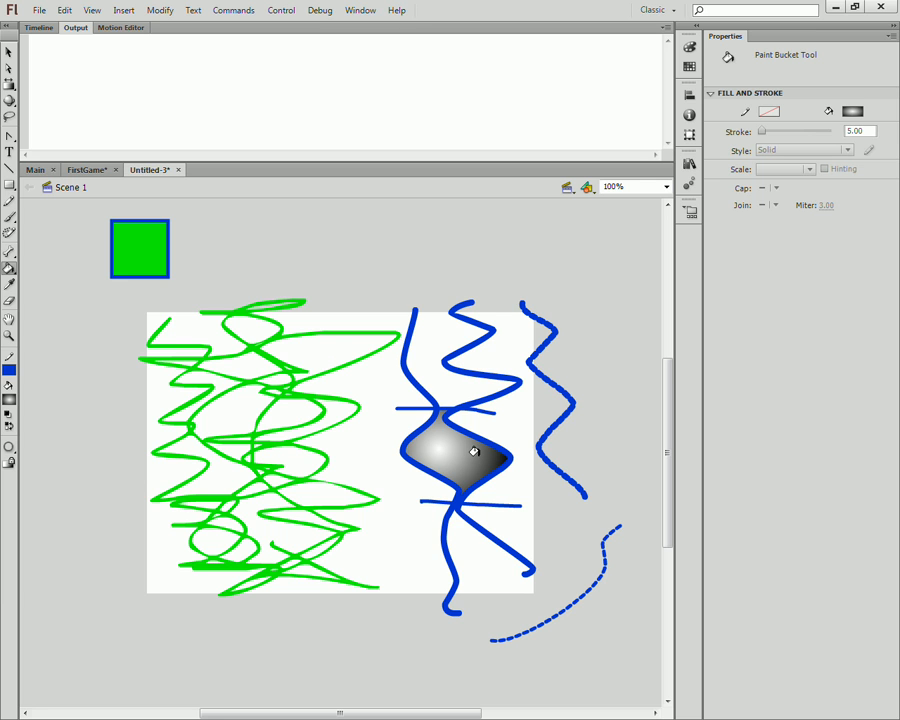
key(ctrl+z)
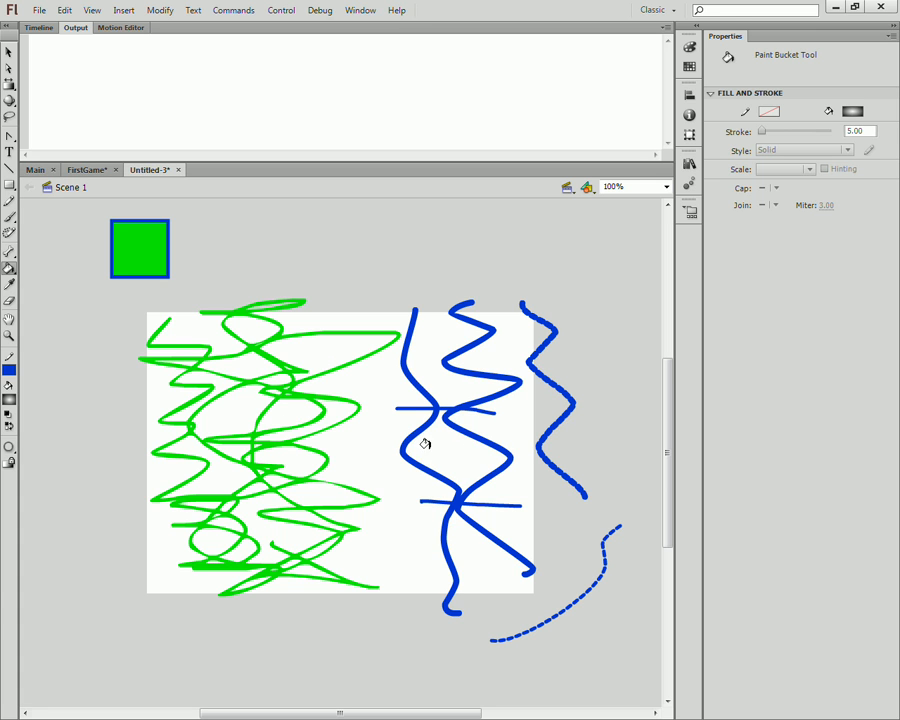
Step: Draw a straight horizontal blue pencil line across the middle of the green scribble and activate the Paint Bucket
click(9, 216)
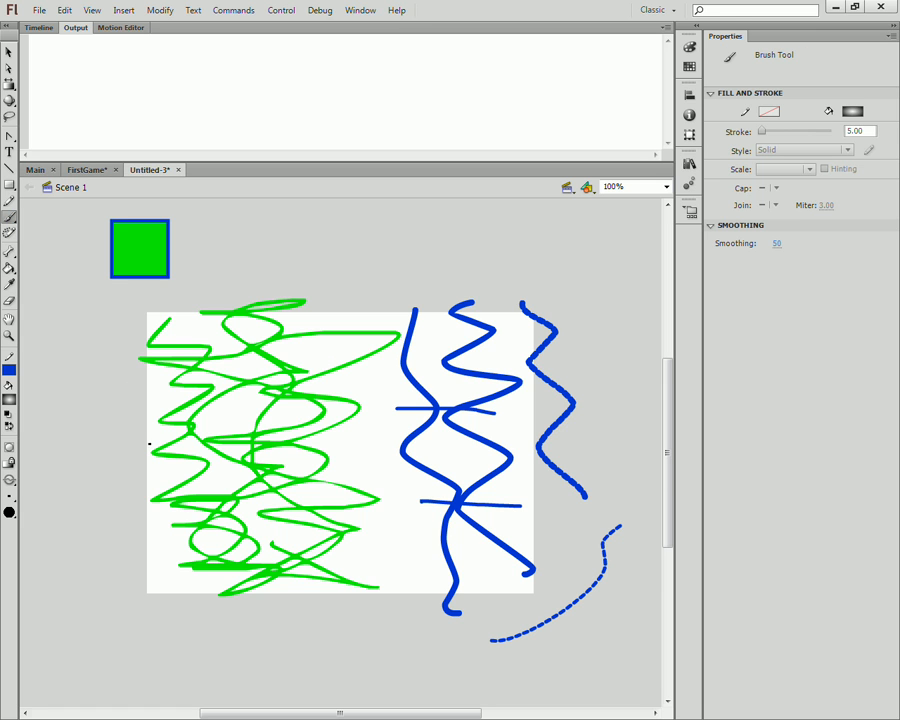
click(9, 200)
drag(117, 441, 374, 441)
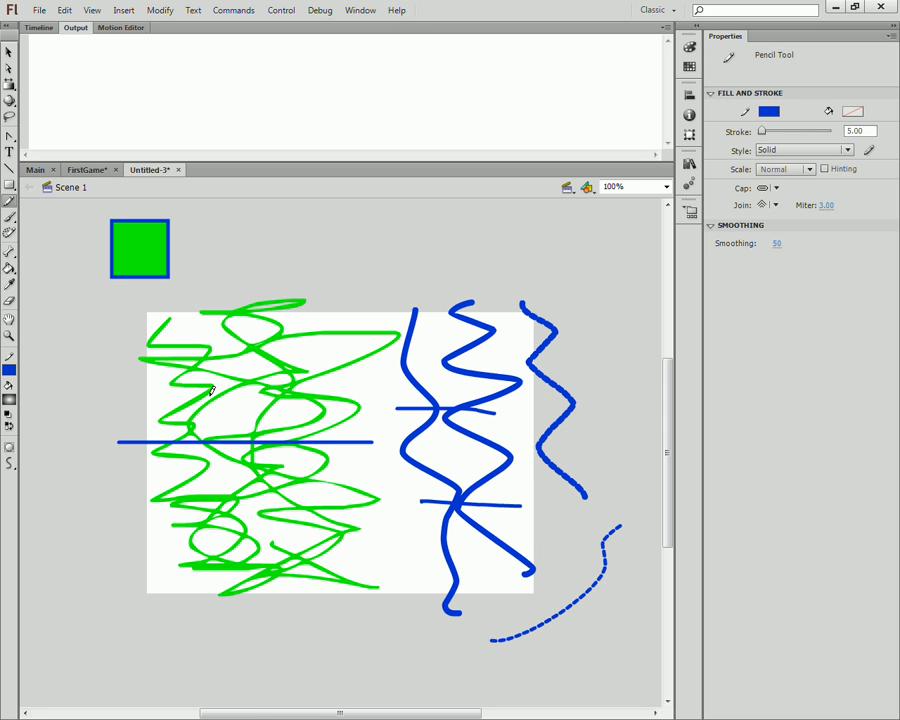
click(9, 270)
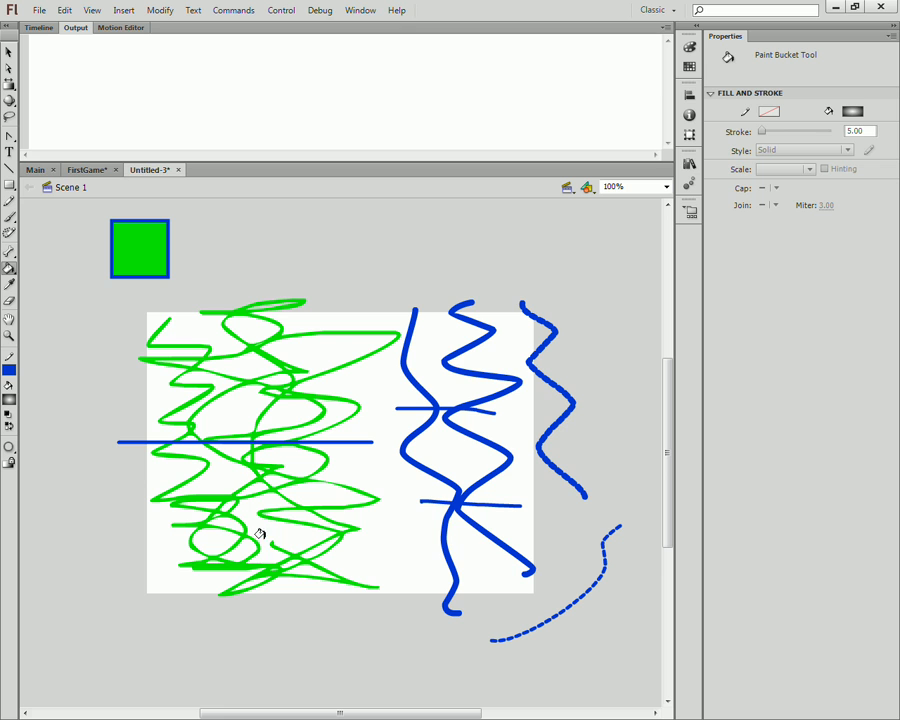
Step: Apply the radial gradient to the scribble's strokes below the horizontal blue line and undo it
click(216, 494)
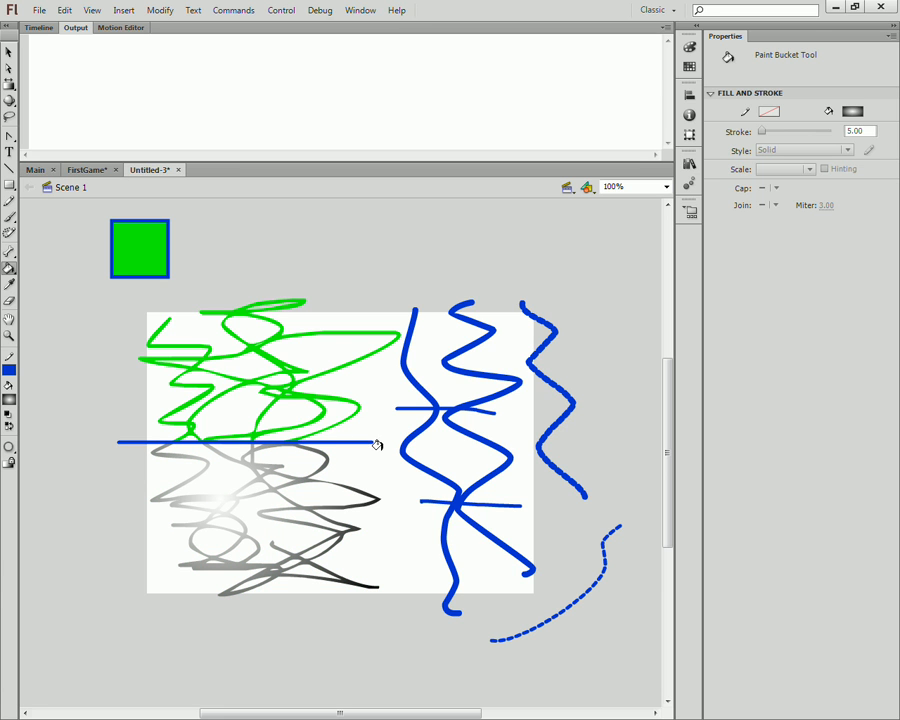
key(ctrl+z)
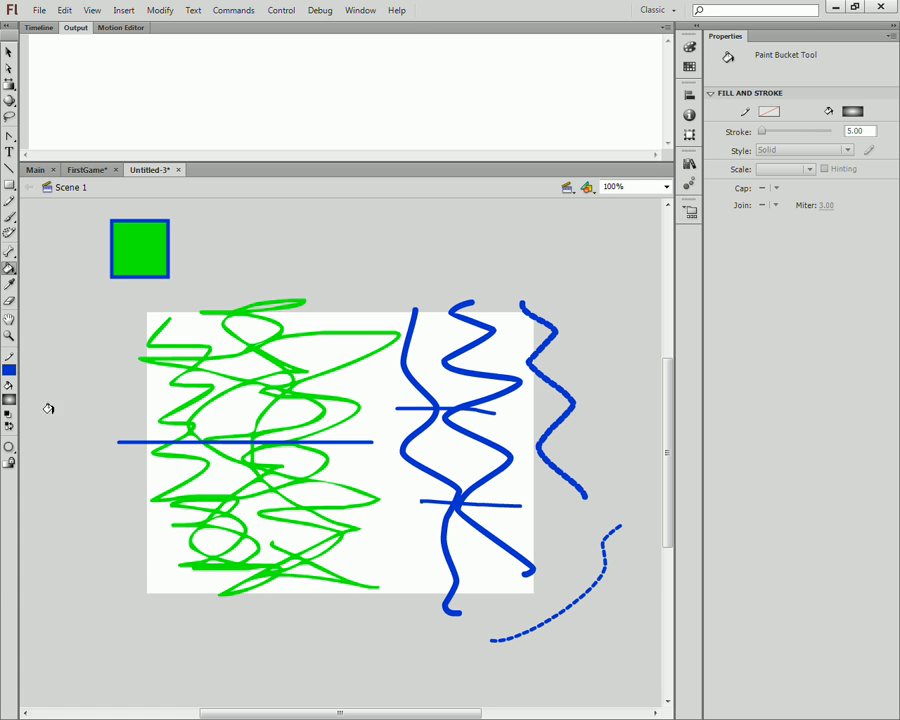
Step: Fill the enclosed area of the scribble just below the horizontal blue line with solid green
click(10, 399)
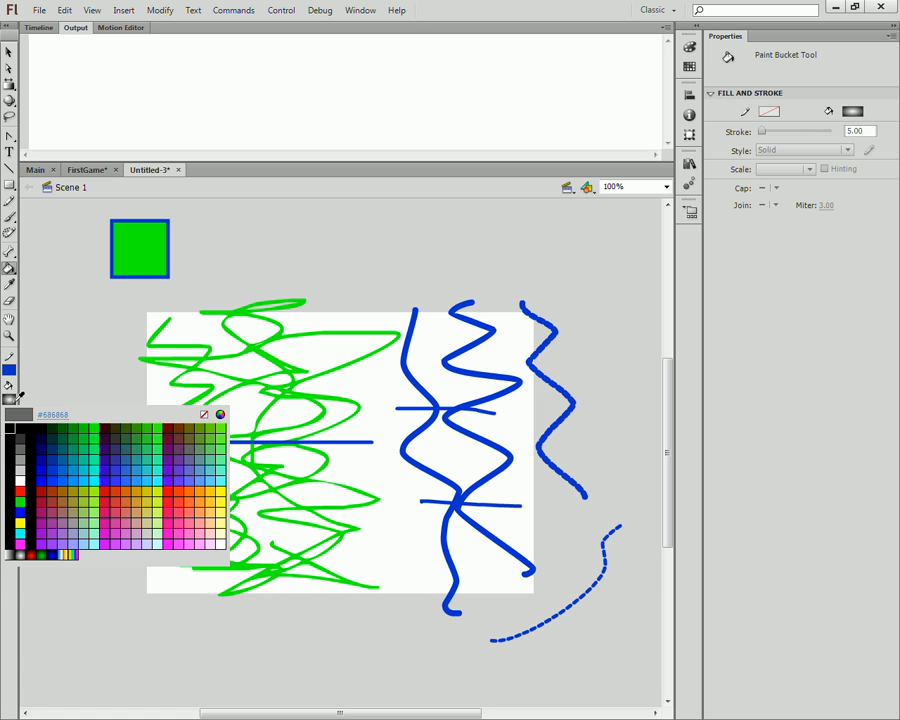
click(19, 501)
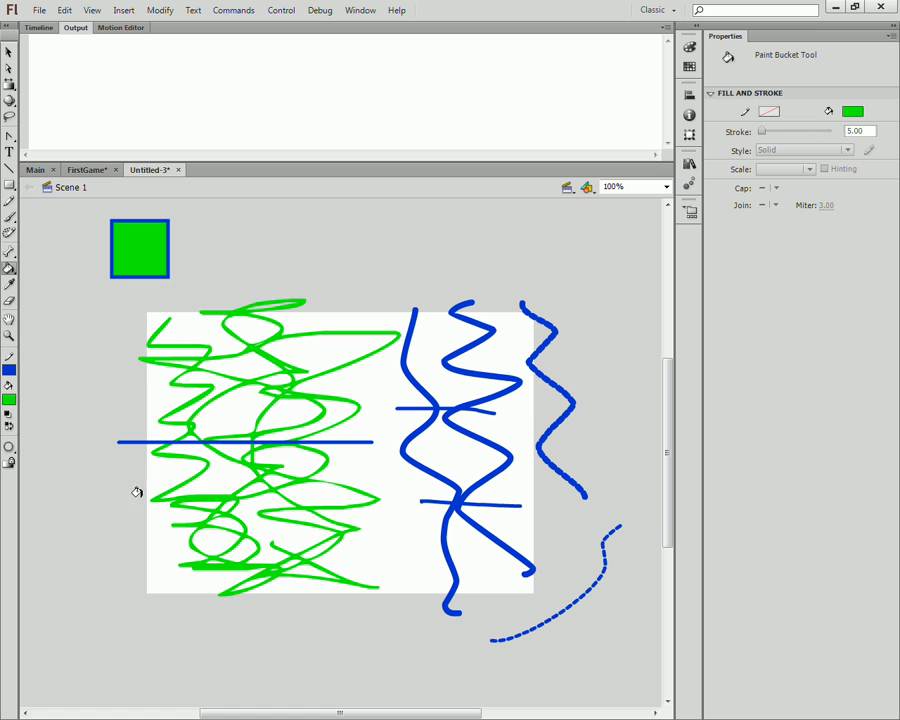
click(217, 473)
Step: Recolour the scribble's lower half, below the blue line, with solid red
click(11, 401)
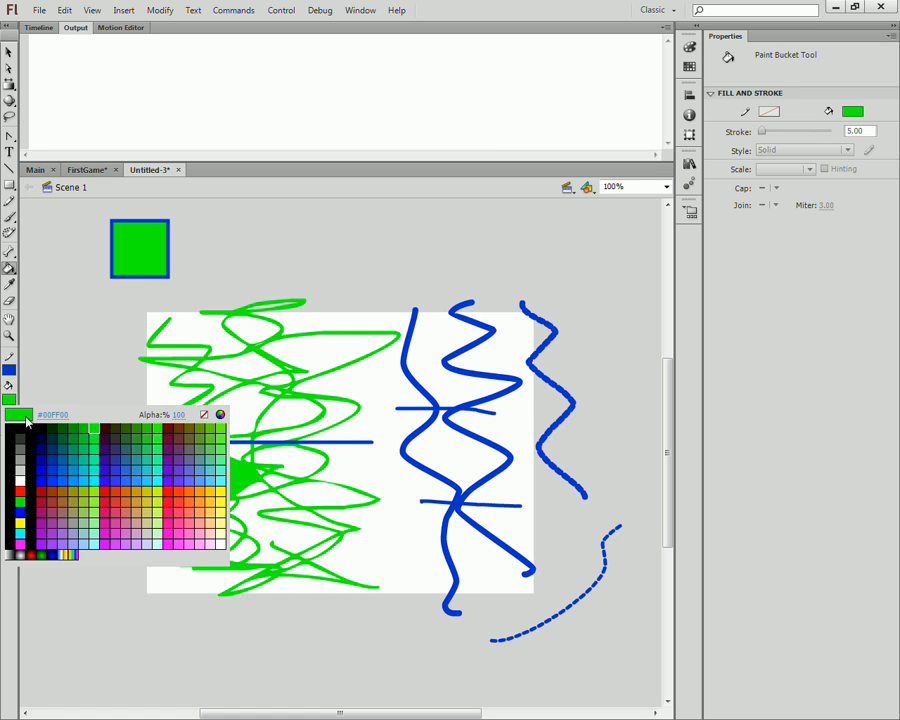
click(17, 337)
click(215, 480)
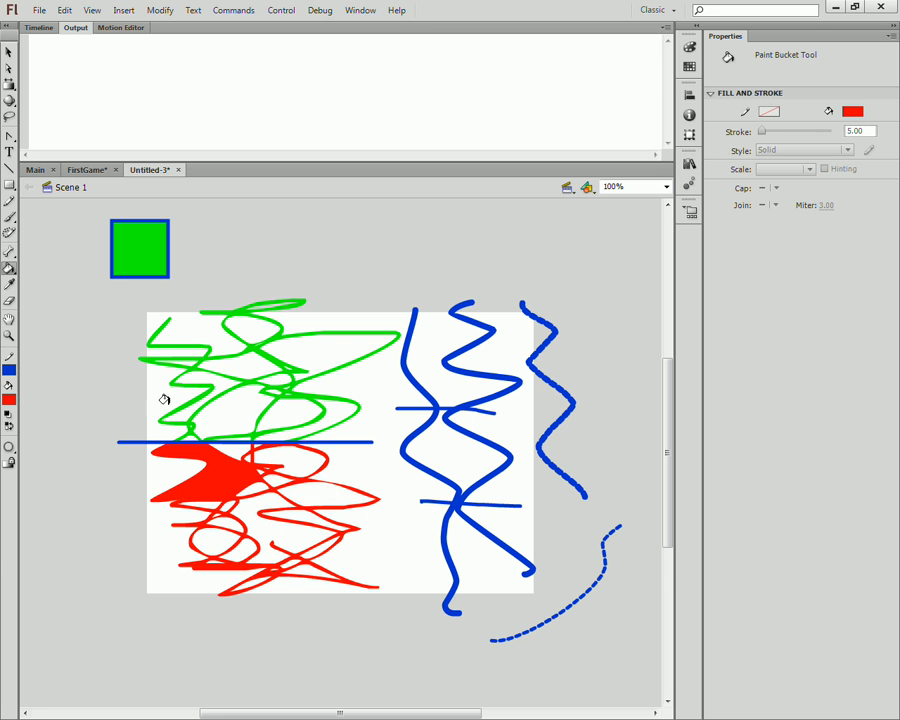
Step: Recolour both the upper and lower halves of the scribble with solid dark blue
click(10, 404)
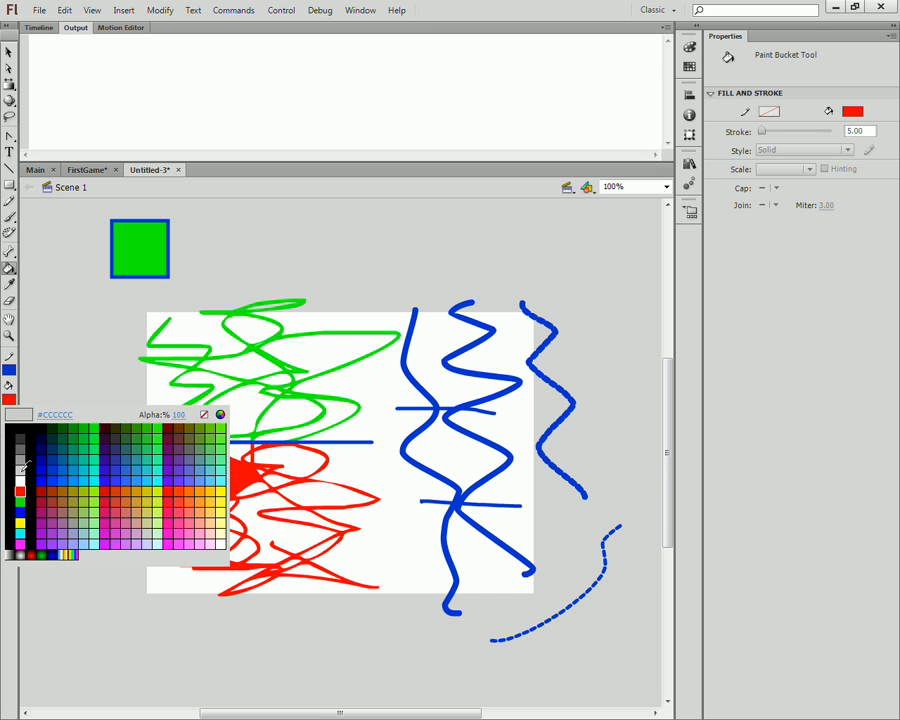
click(44, 456)
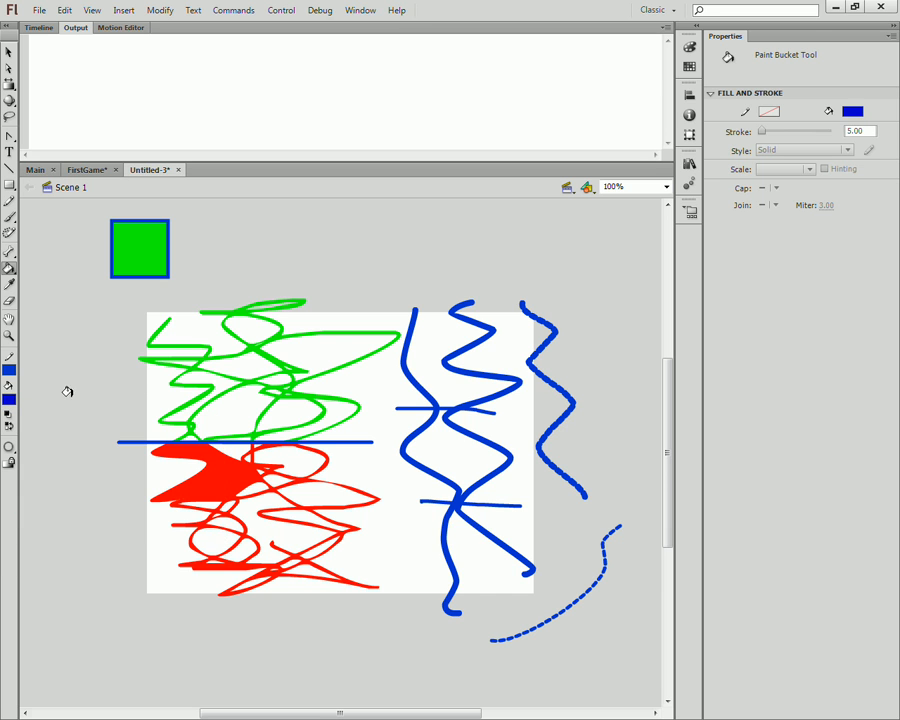
click(10, 400)
click(45, 462)
click(172, 404)
click(205, 449)
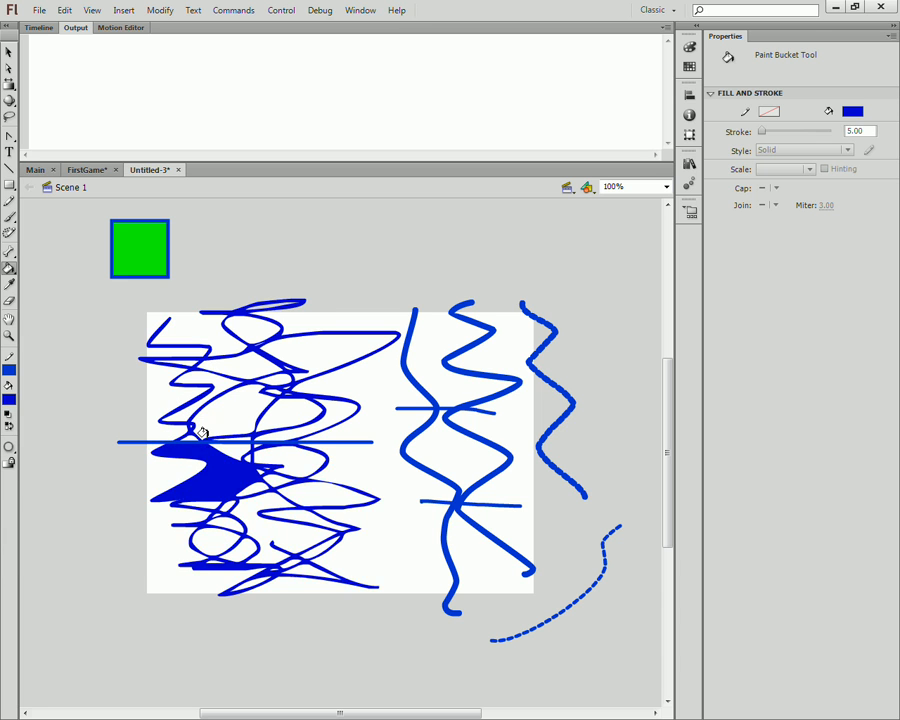
Step: Recolour both halves of the scribble with solid red
click(9, 399)
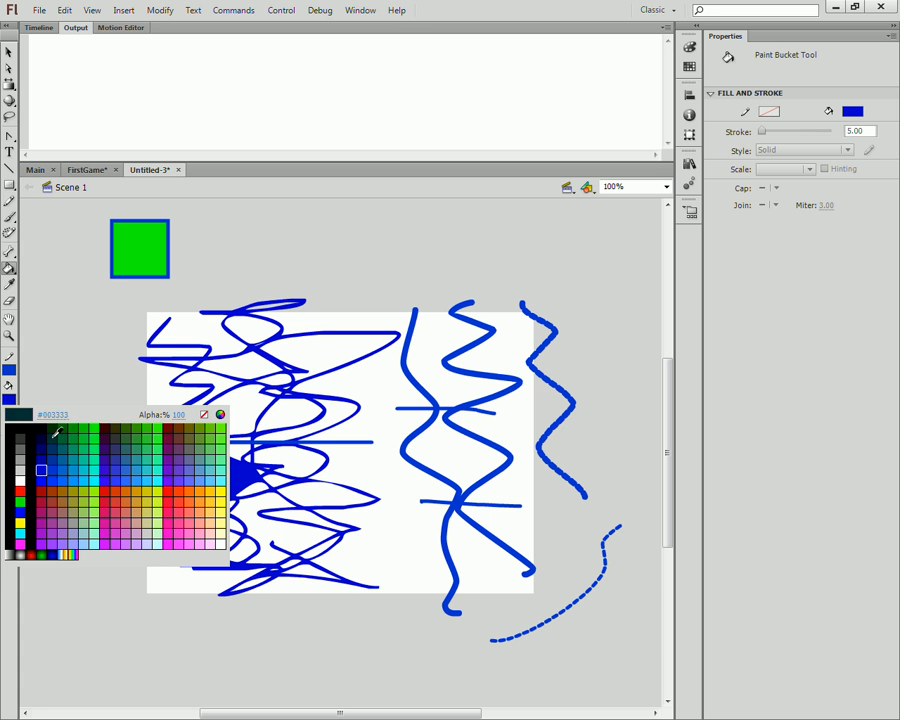
click(11, 484)
click(9, 399)
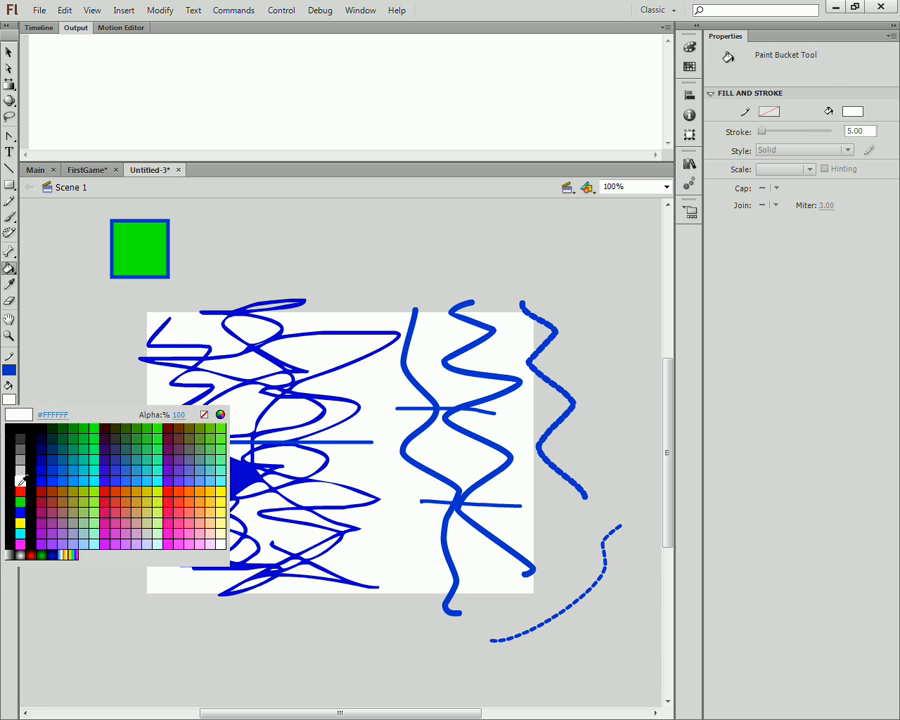
click(11, 495)
click(163, 356)
click(207, 460)
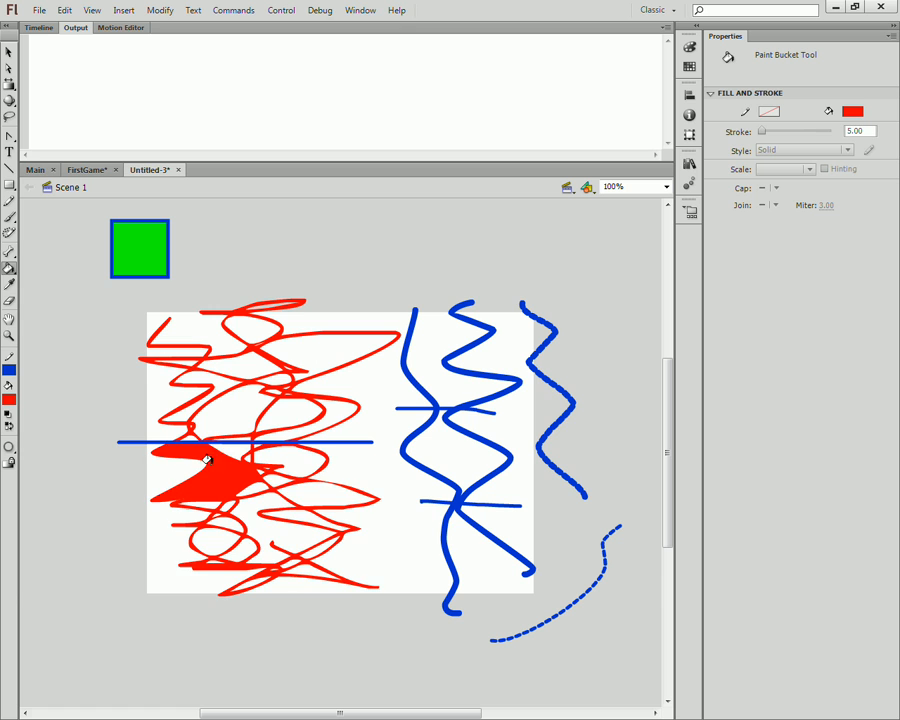
Step: Switch to the Ink Bottle tool and recolour the green square's outline red
click(9, 268)
click(17, 287)
click(13, 274)
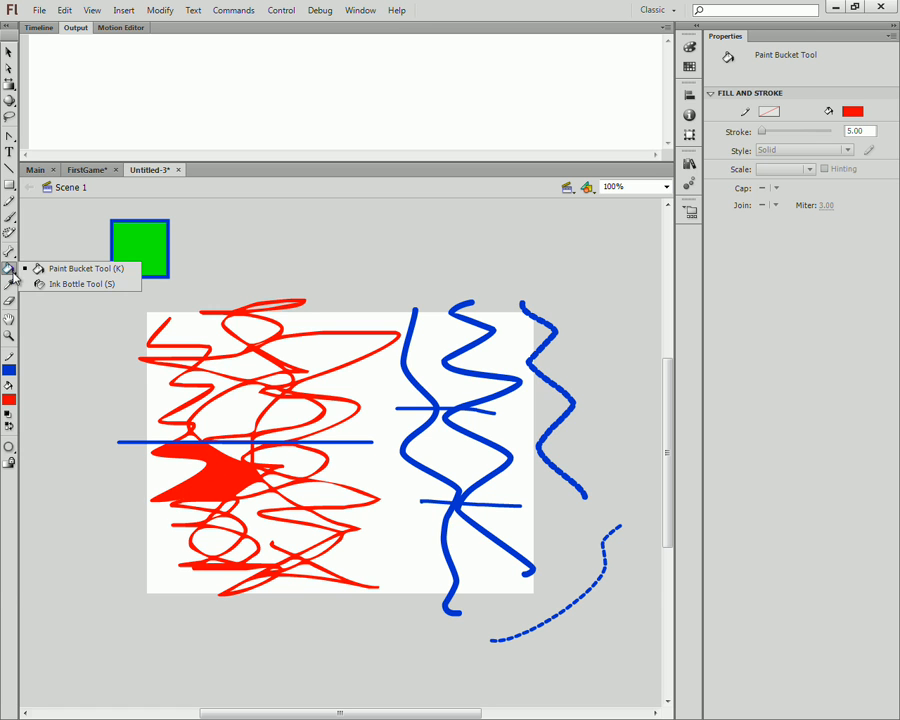
click(76, 285)
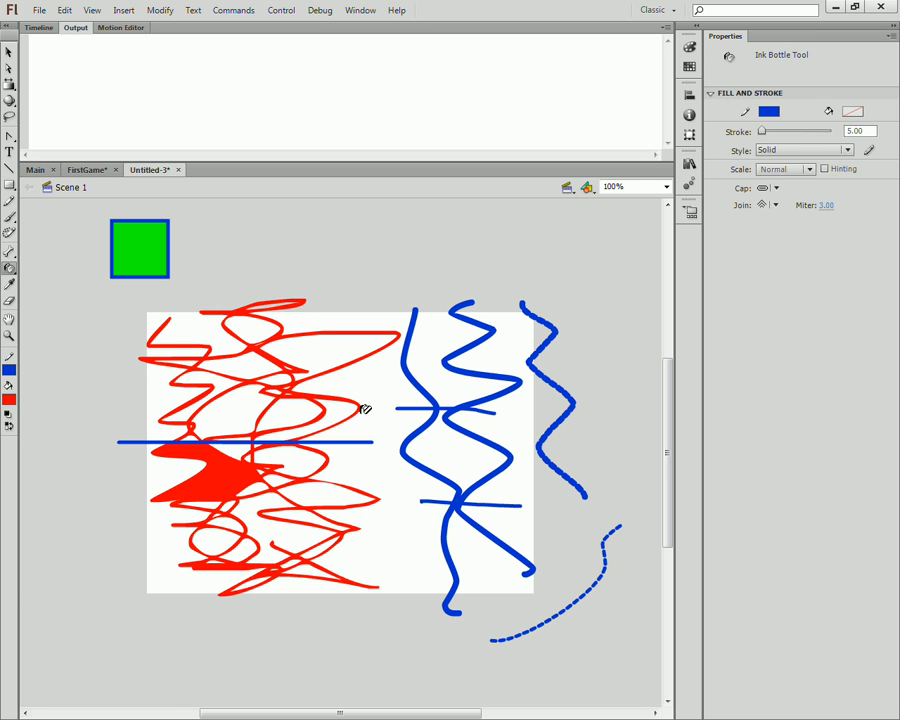
click(10, 272)
click(32, 282)
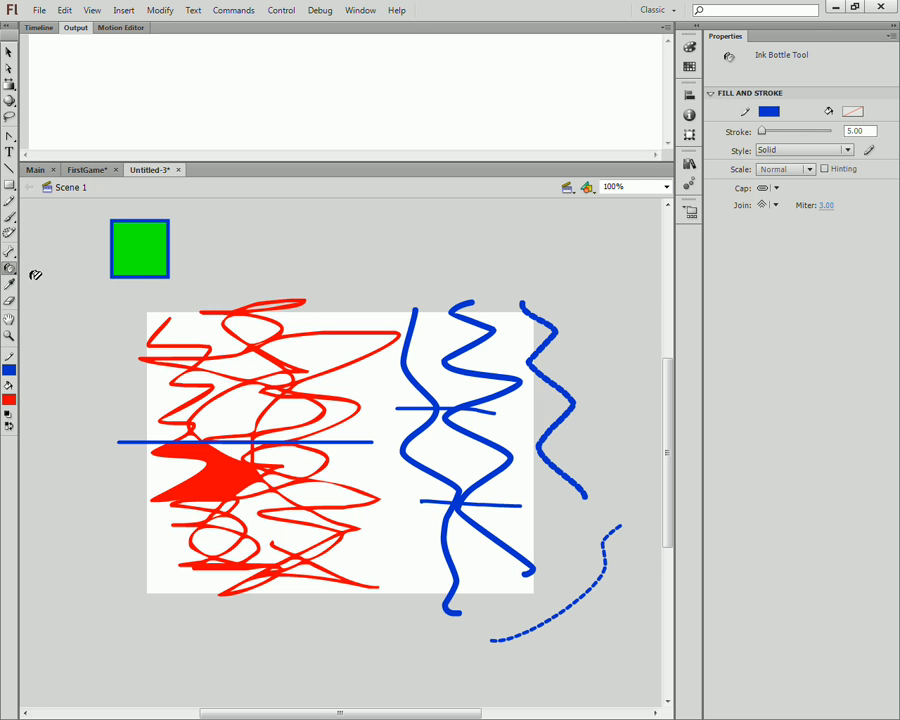
click(10, 372)
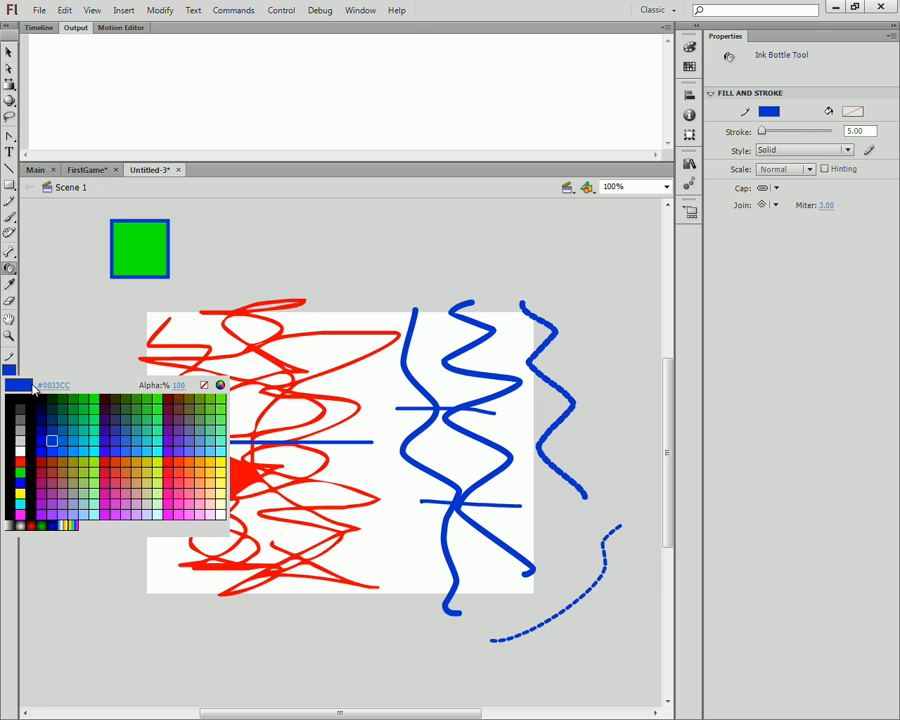
click(20, 460)
click(142, 249)
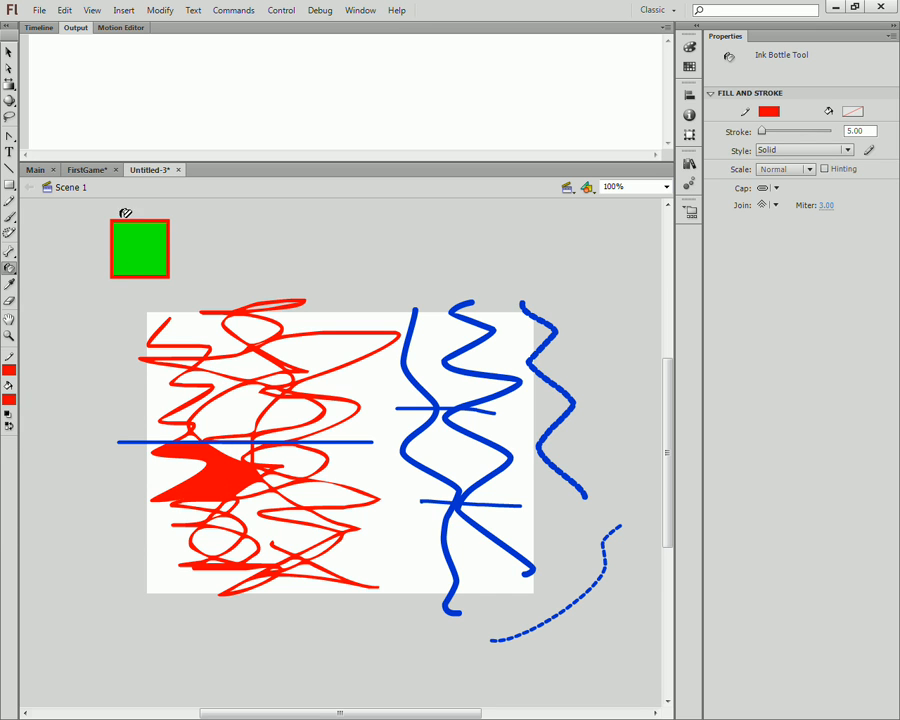
Step: Apply a stroke size of 10 to the green square's outline
click(858, 131)
text(10)
key(Return)
click(126, 232)
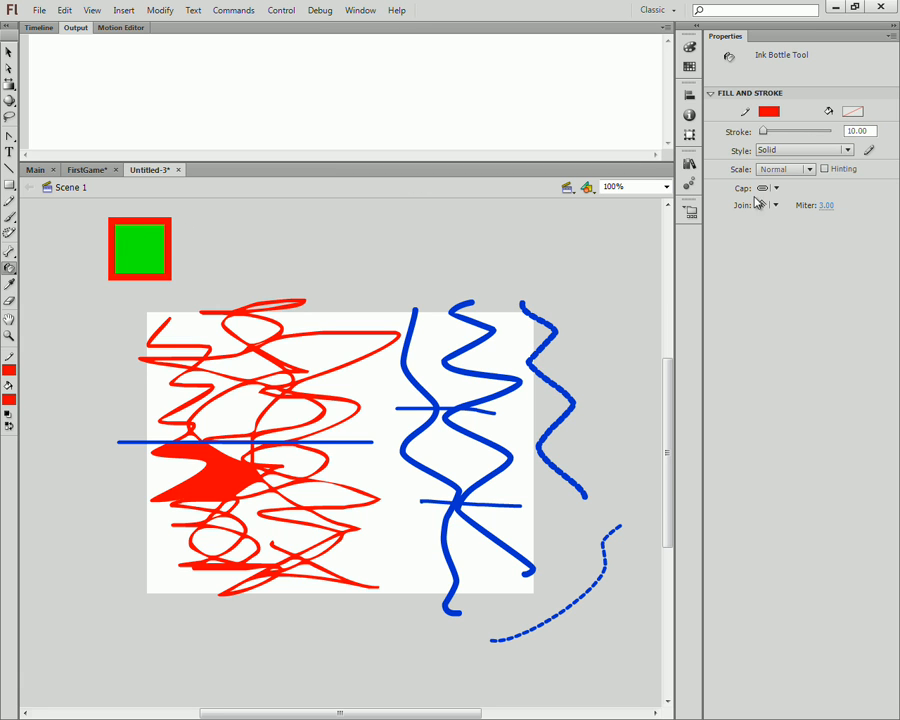
Step: Give the green square a dashed red outline with a stroke size of 2
double_click(860, 131)
text(2)
key(Return)
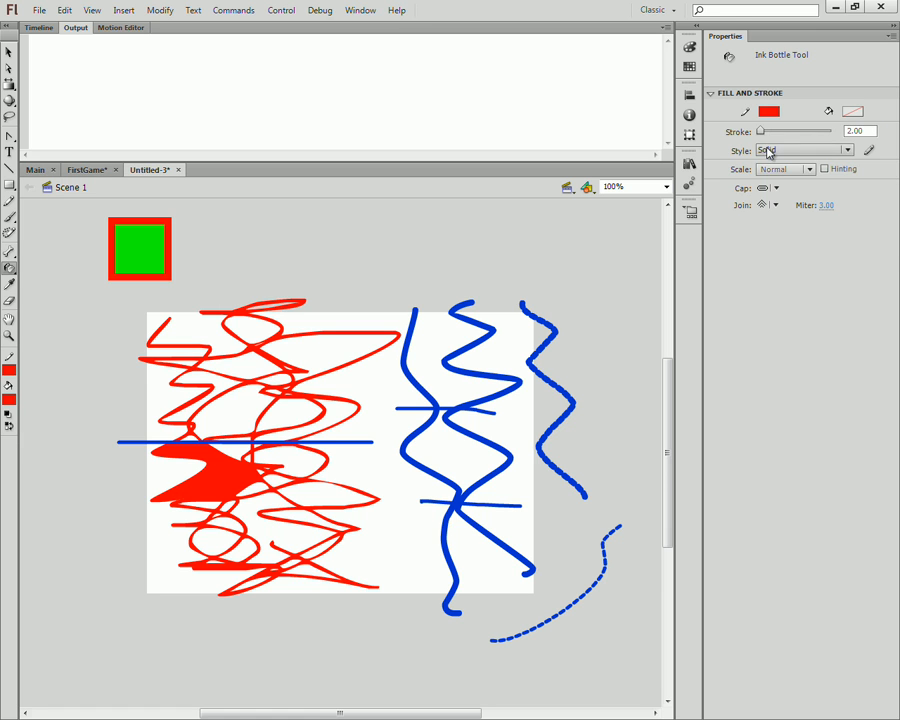
click(770, 150)
click(775, 193)
click(136, 238)
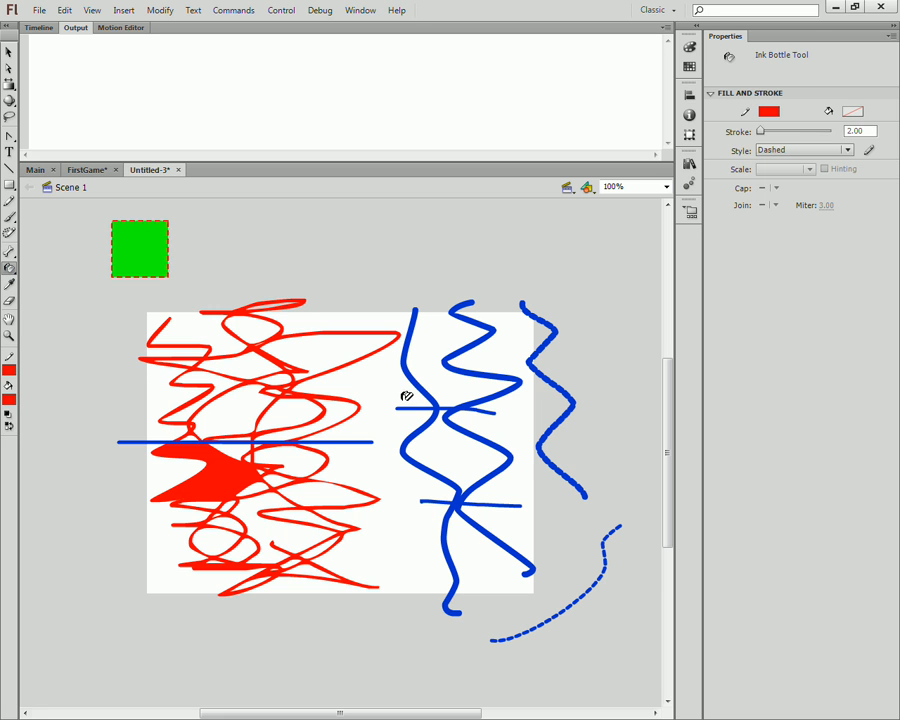
Step: Set the stroke colour to black and apply the dashed stroke to each segment of the horizontal line across the red scribble
click(9, 370)
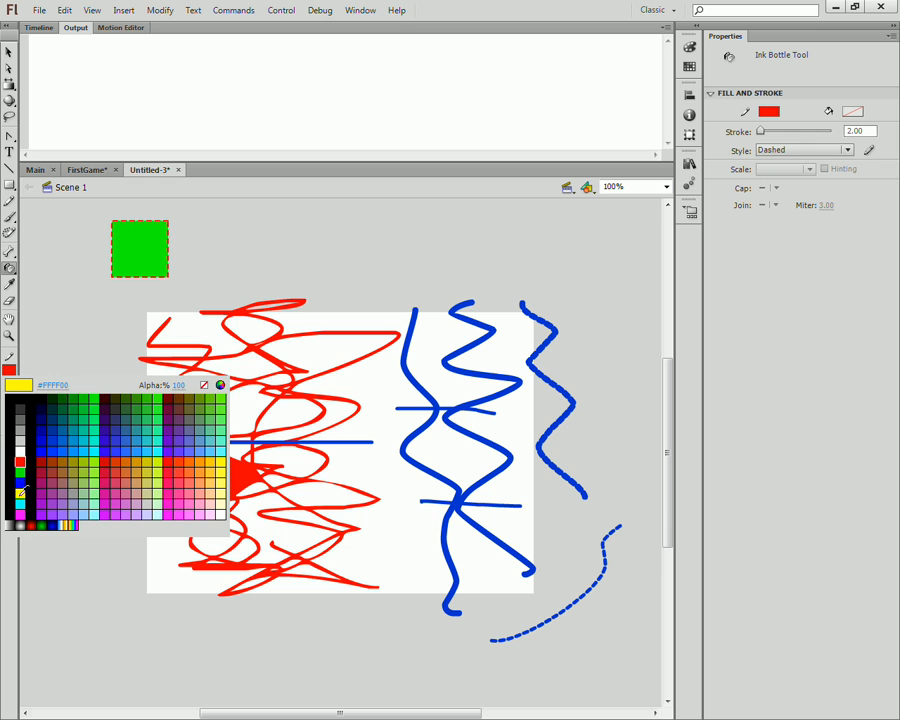
click(32, 453)
click(328, 440)
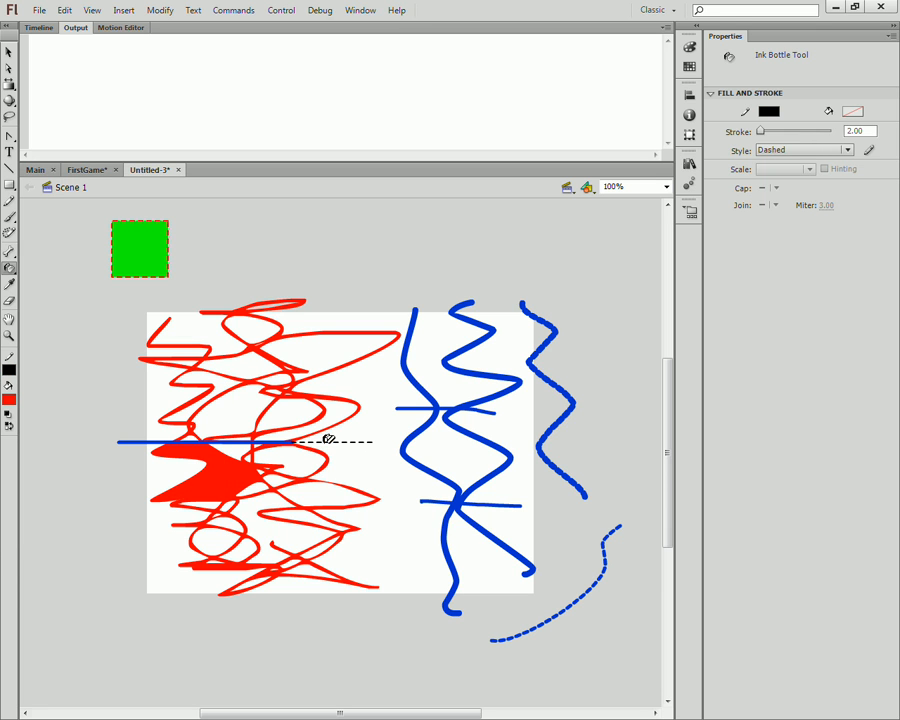
click(189, 441)
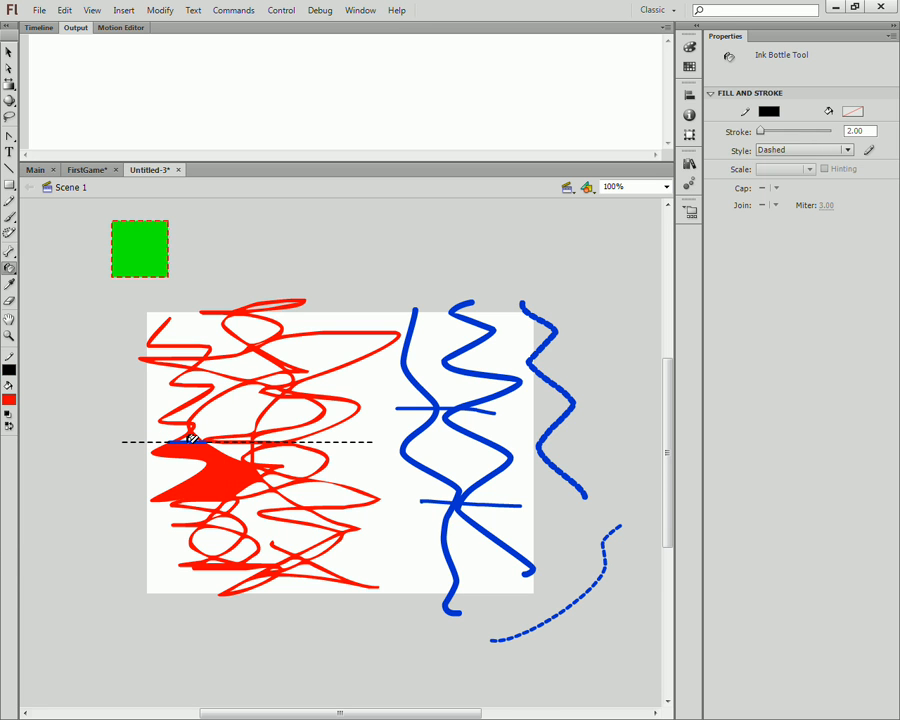
click(175, 438)
Step: Apply the dashed black stroke to the diamond-shaped curves, the short lines crossing them and the blue zigzag beside them
click(410, 408)
click(425, 390)
click(422, 452)
click(507, 456)
click(452, 408)
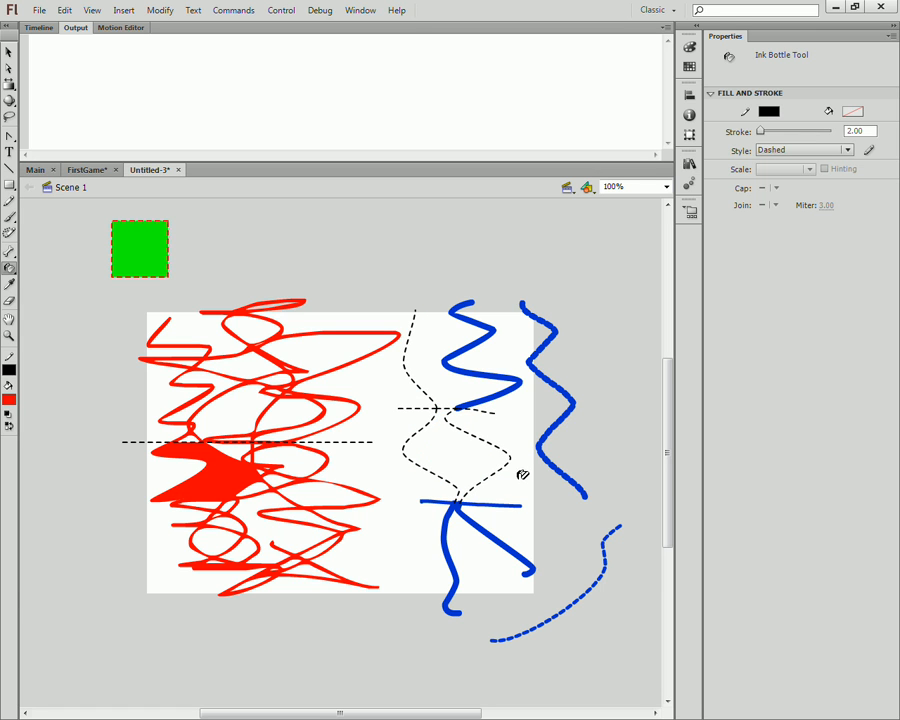
click(502, 503)
click(551, 433)
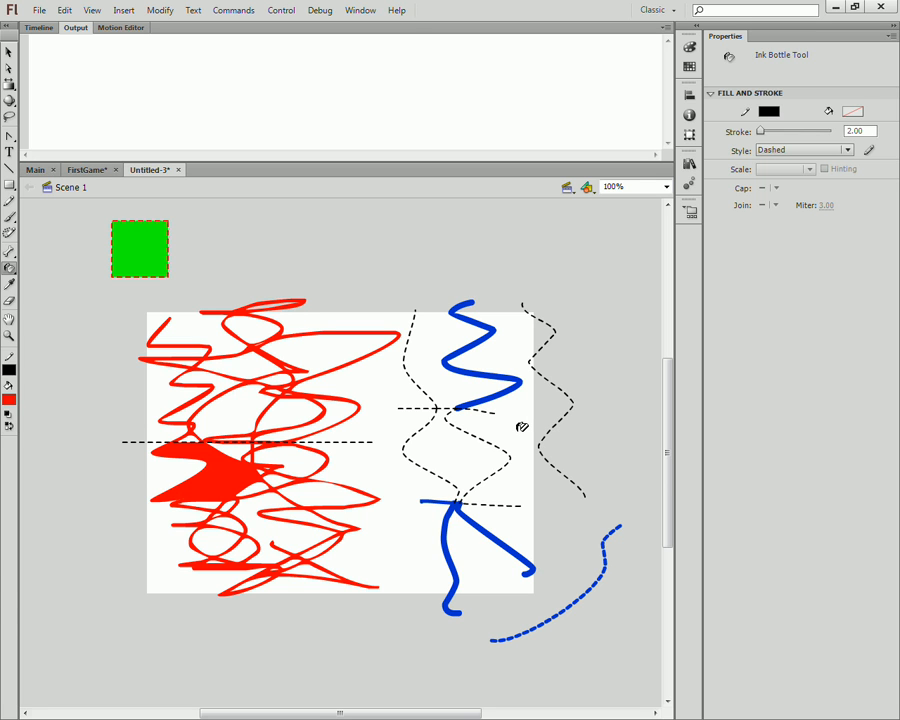
Step: Activate the Eyedropper and set both the fill and stroke colours to yellow
click(11, 273)
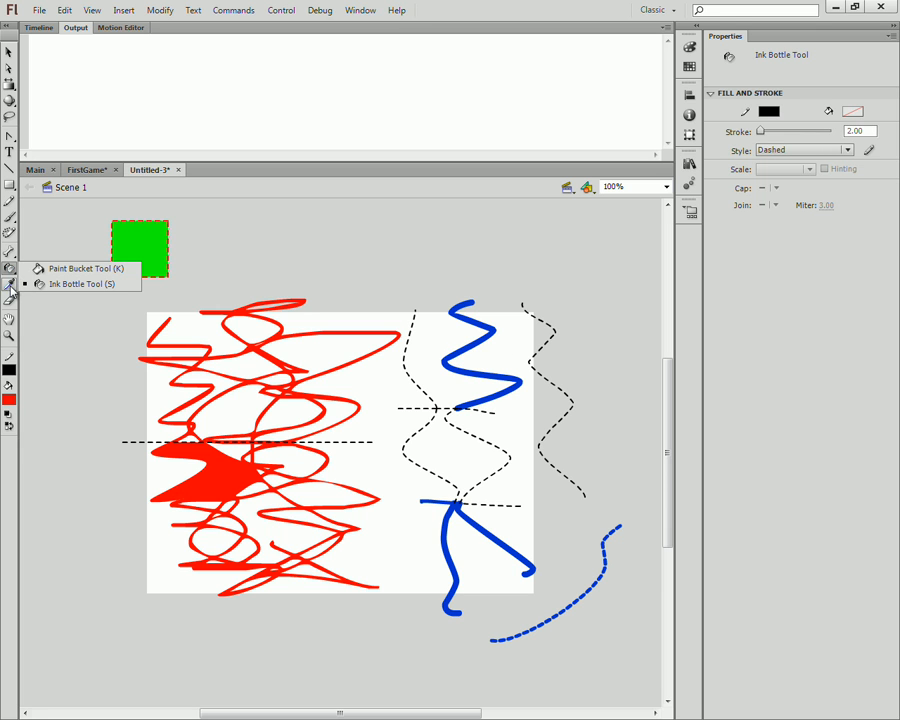
click(11, 290)
click(10, 285)
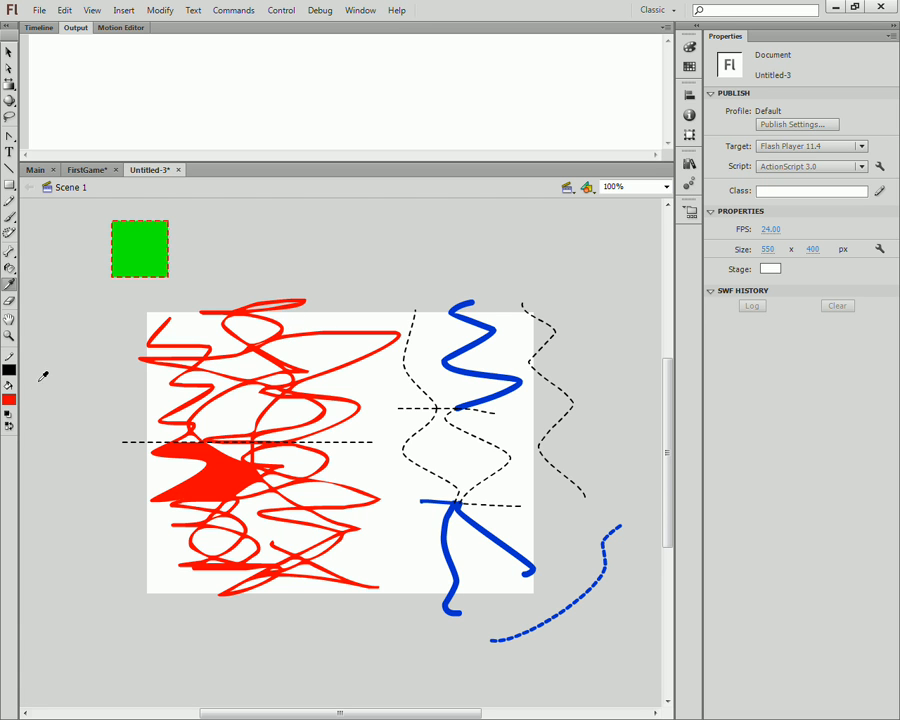
click(9, 402)
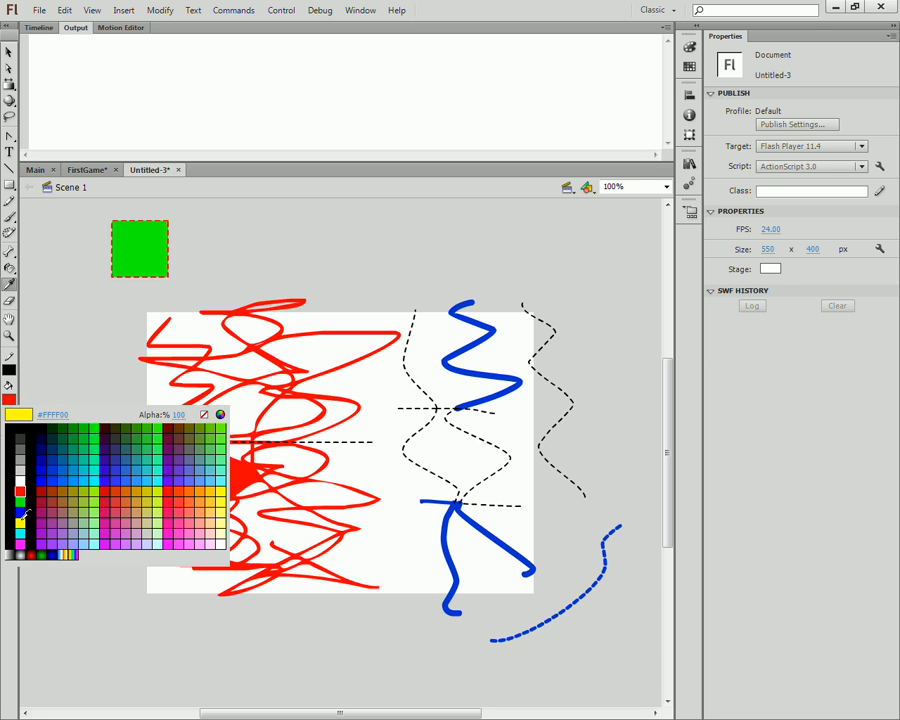
click(21, 512)
click(9, 370)
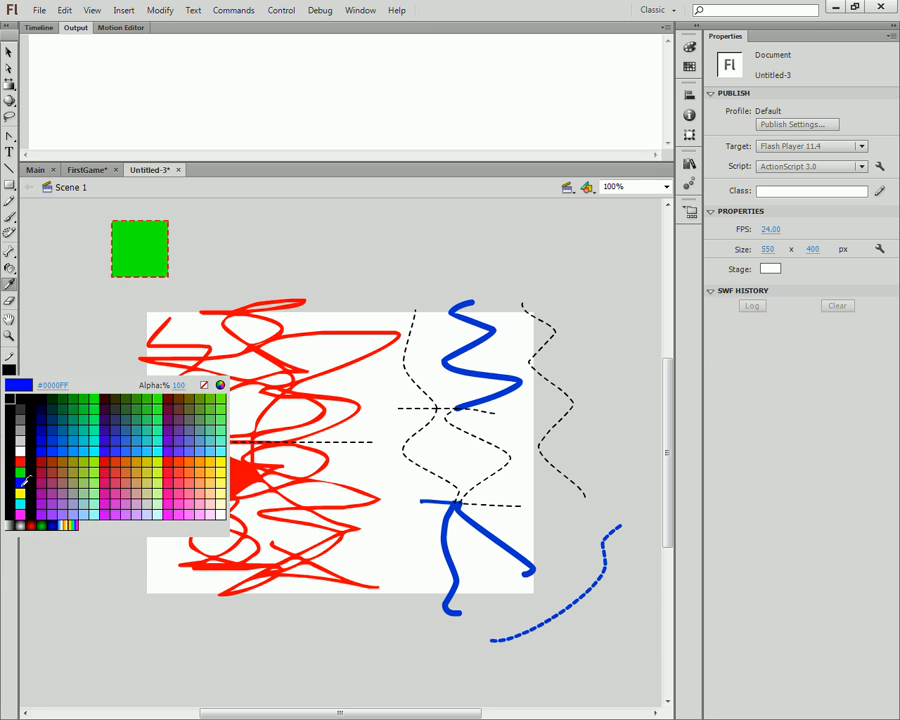
click(20, 496)
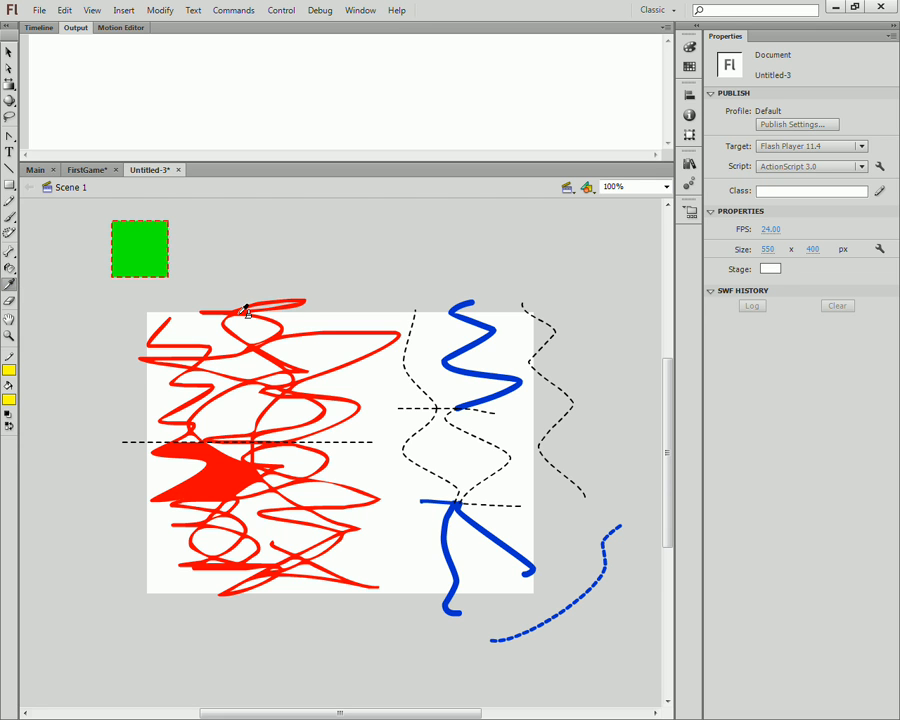
Step: Sample the red fill from the scribble with the Eyedropper and paint a short wavy brush stroke above the stage
key(k)
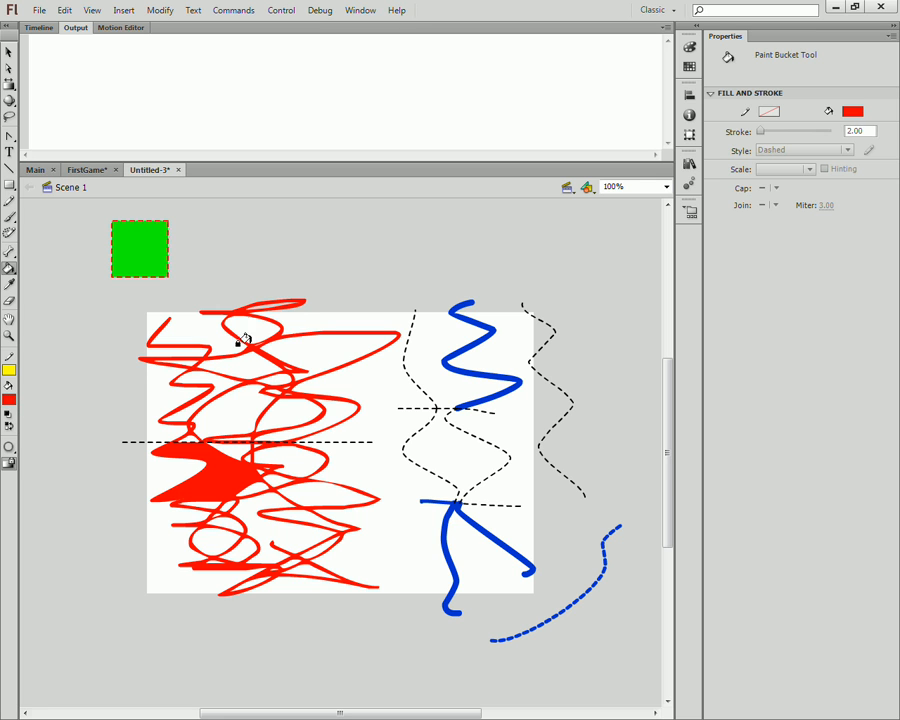
click(9, 216)
drag(320, 229, 467, 261)
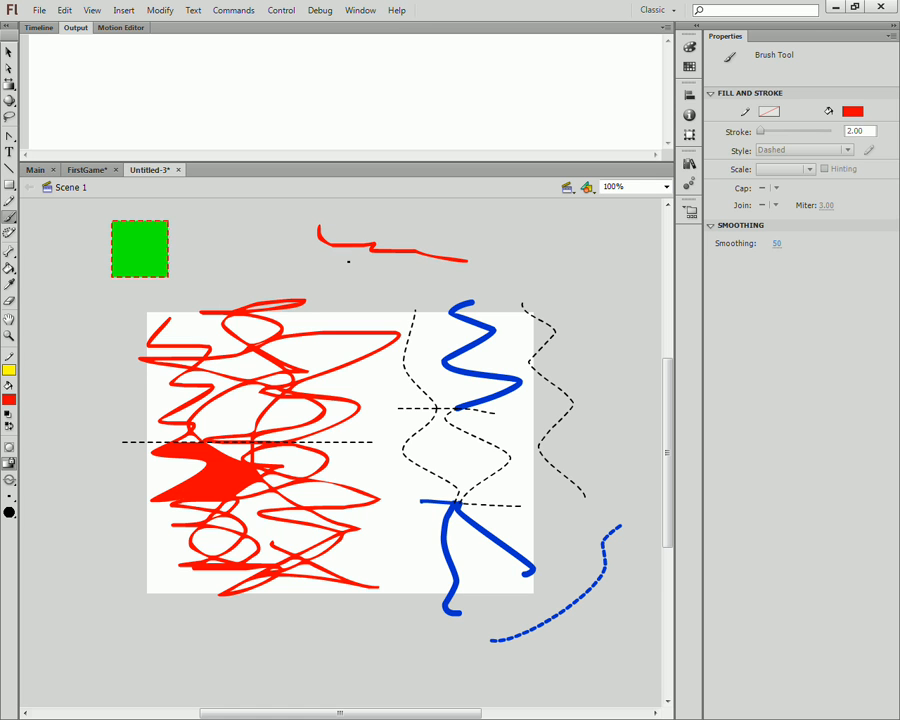
Step: Sample the dashed black line with the Eyedropper and apply its stroke around the green square, the new brush stroke and both scribble halves
click(9, 284)
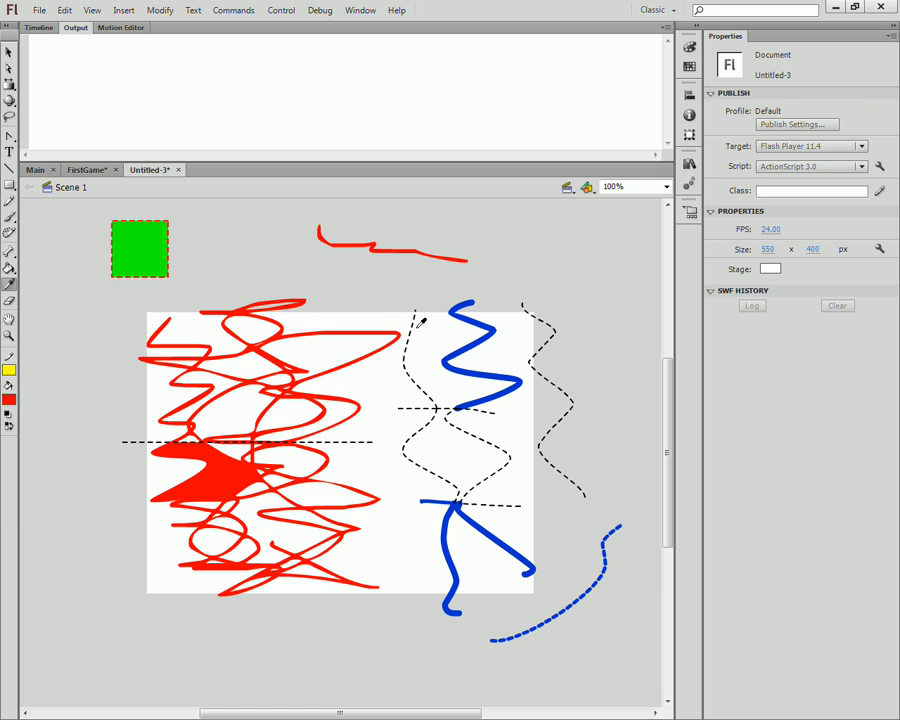
click(411, 337)
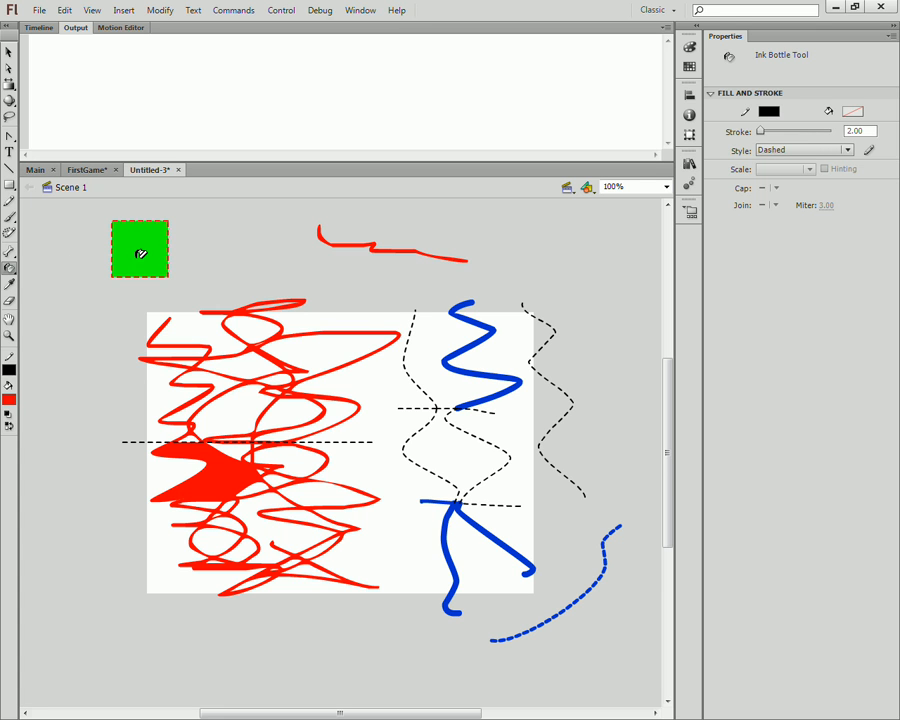
click(405, 249)
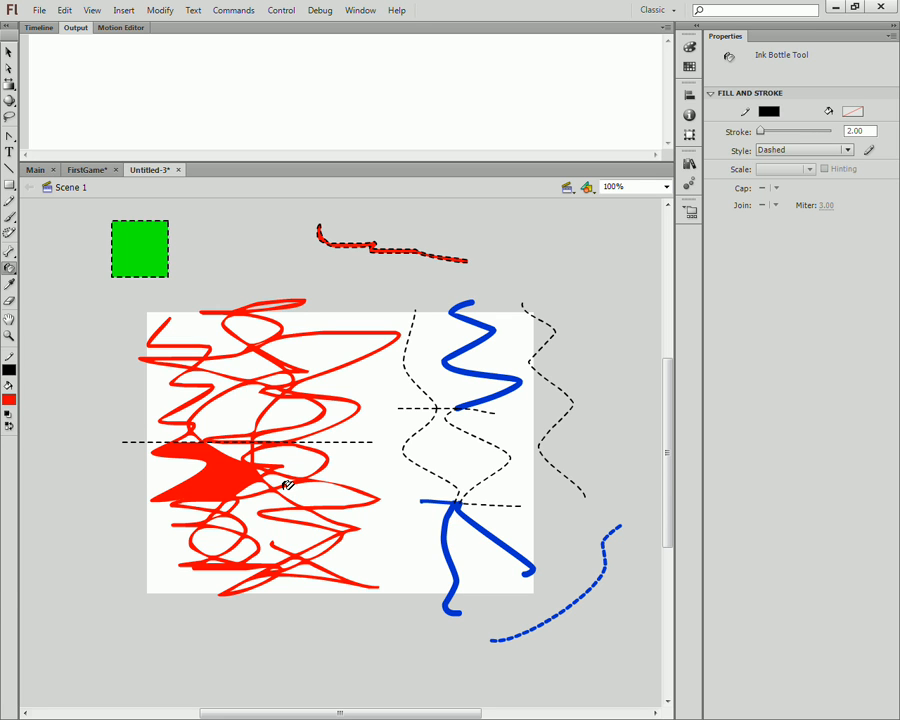
click(260, 345)
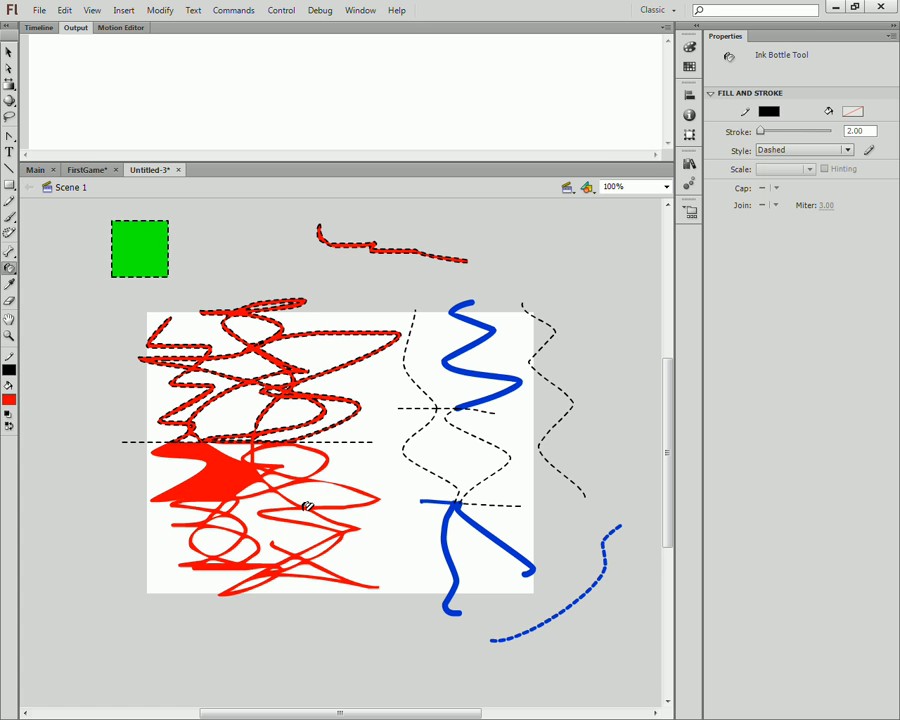
click(224, 477)
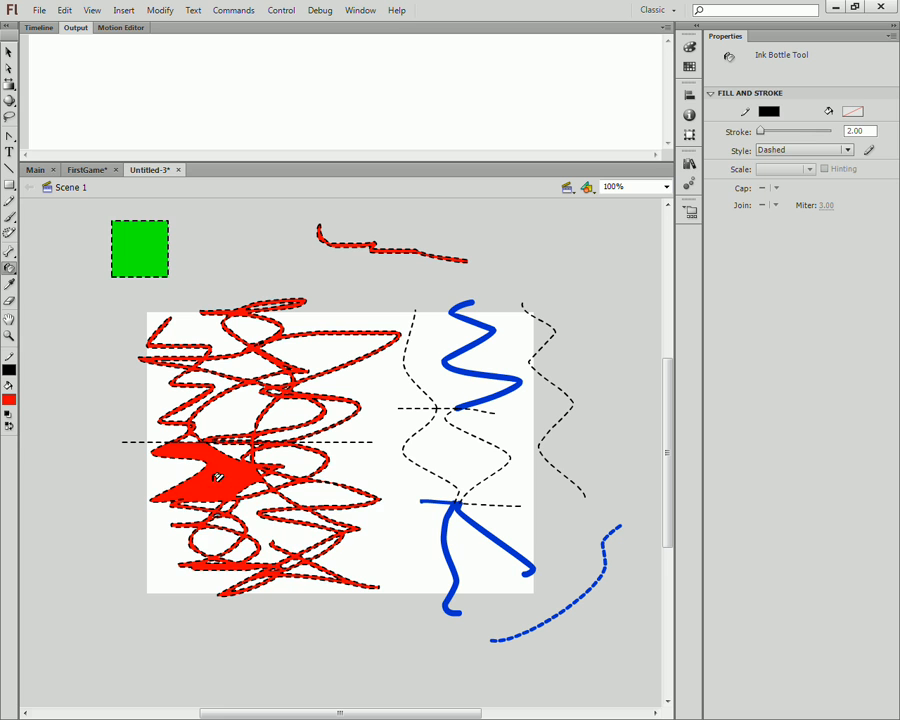
Step: Set the stroke style to Solid and apply it to the outline of the scribble's lower half
click(838, 150)
click(786, 179)
click(254, 470)
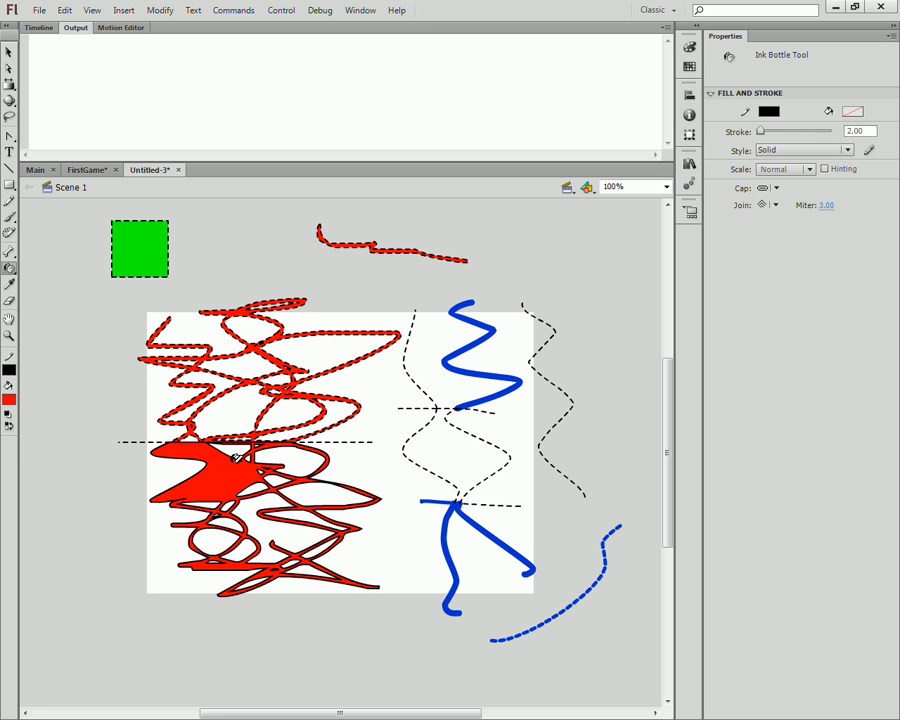